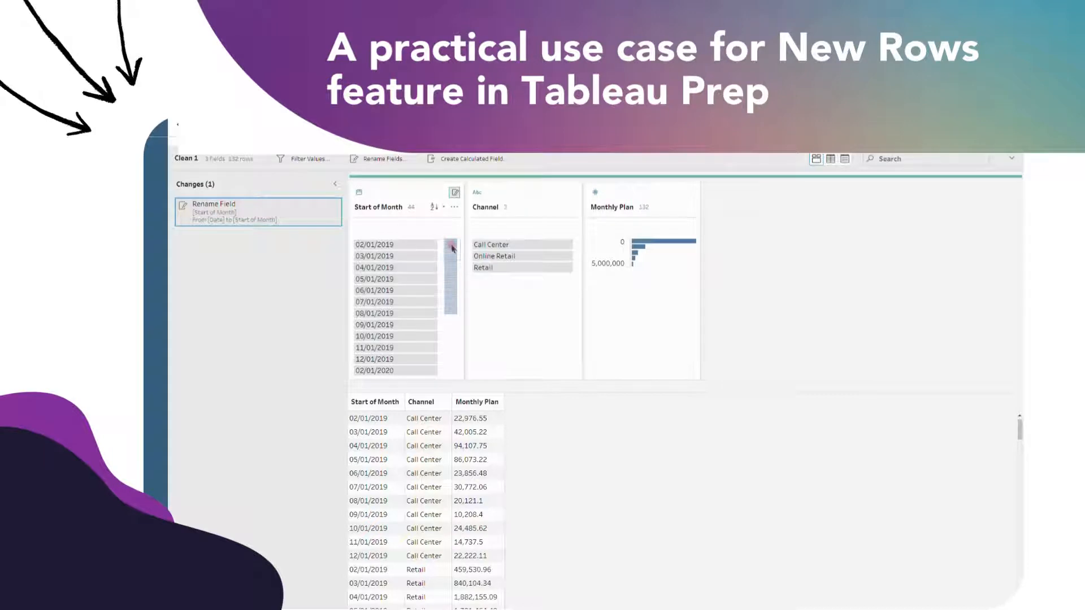
Add a calculated field named End of Month with the formula DATEADD('second', -1, DATEADD('month', 1, [Start of Month]))
mouse_move(450, 248)
left_mouse_down()
mouse_move(444, 299)
mouse_move(453, 237)
left_mouse_up()
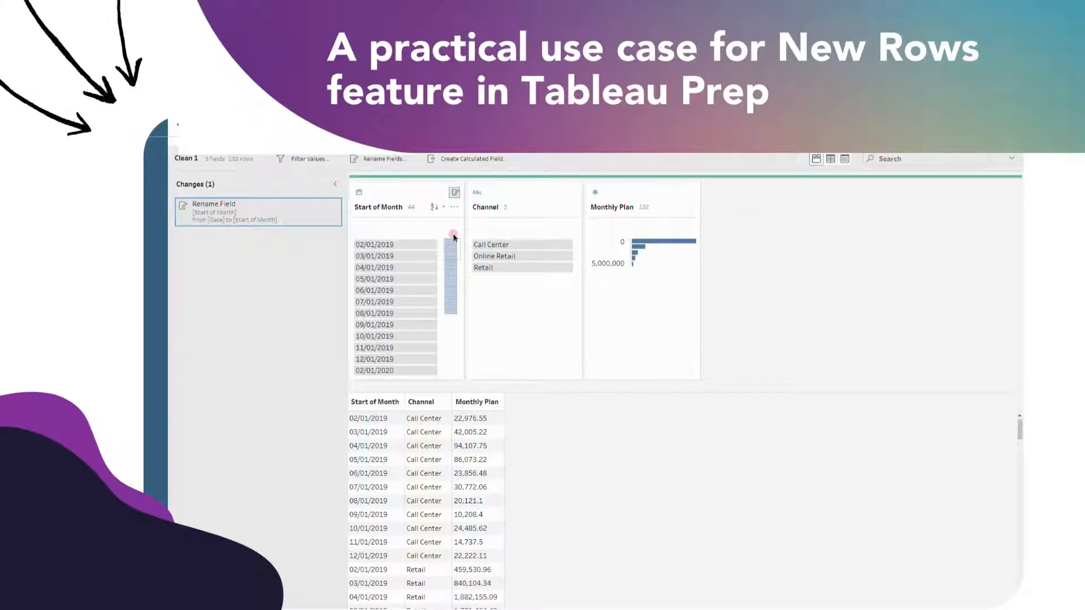
left_click(468, 160)
type("E")
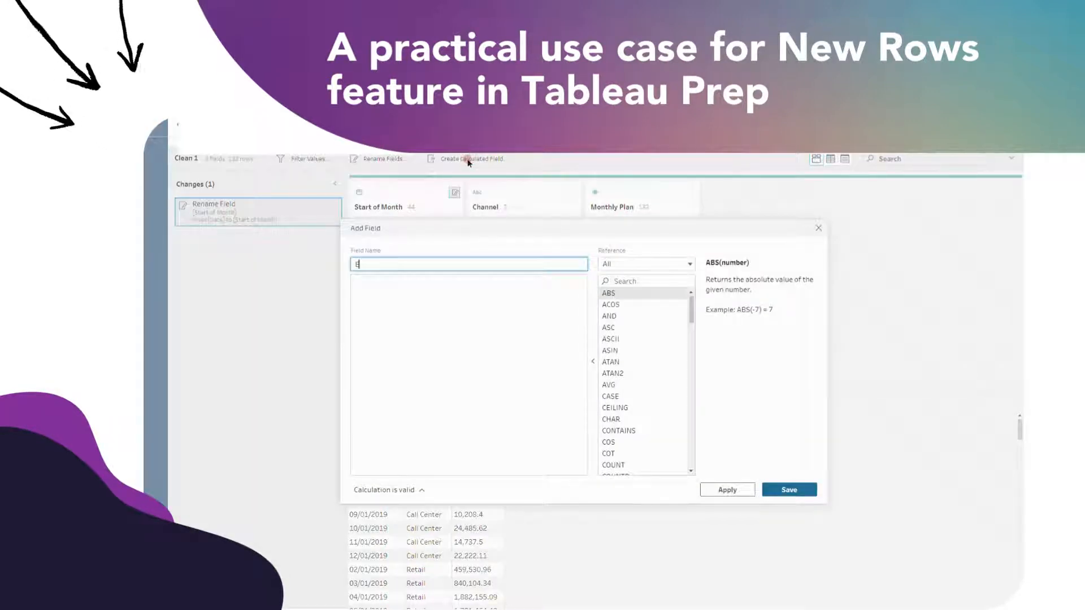
type("nd of Month")
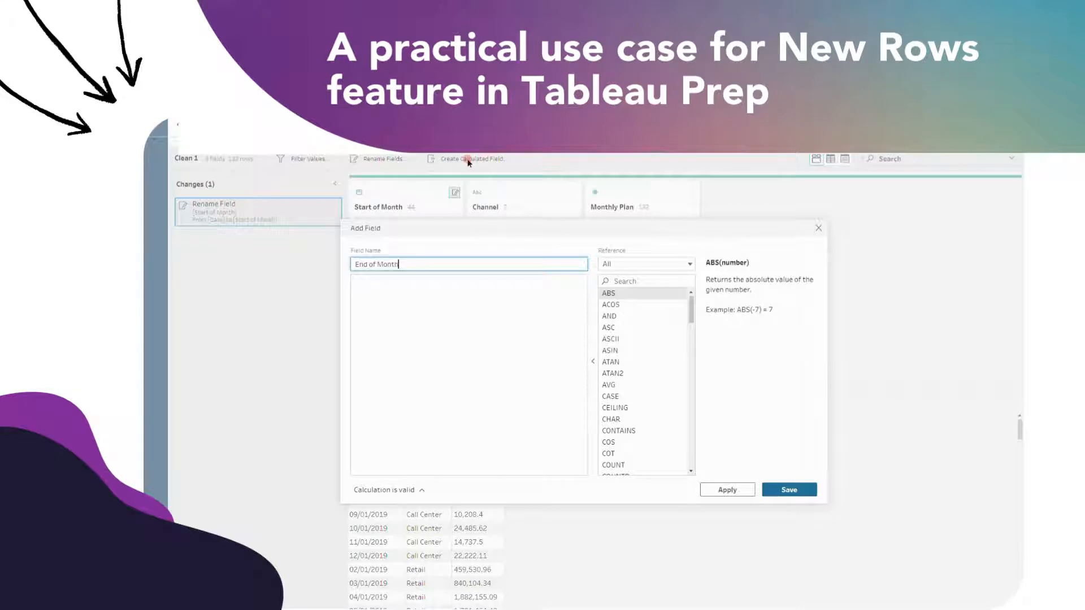
left_click(397, 301)
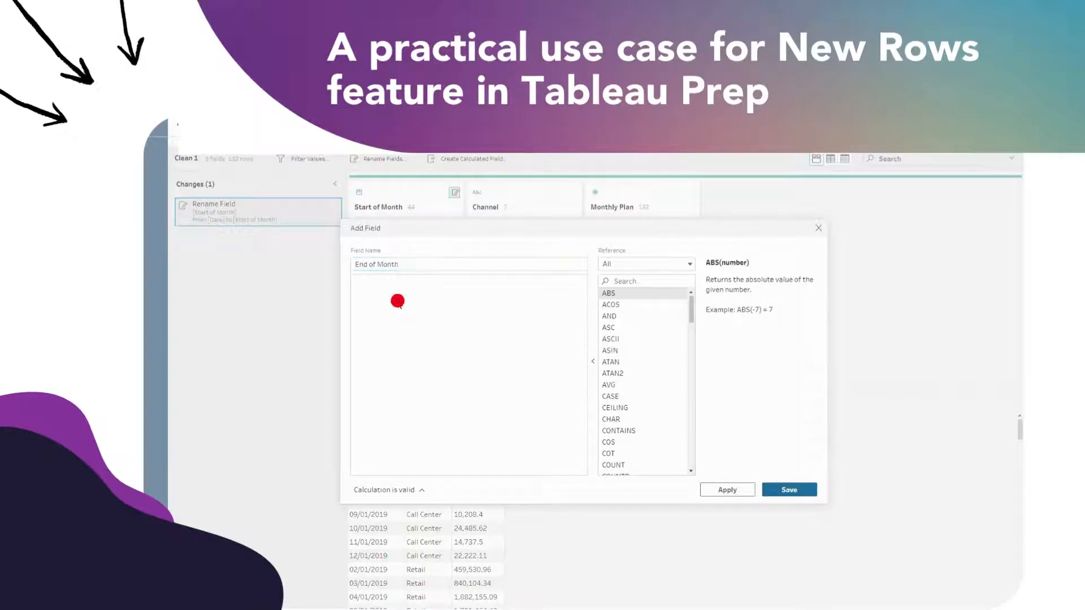
type("DATEADD('second', -1, DATEADD('month', 1, [Start of Month]) )")
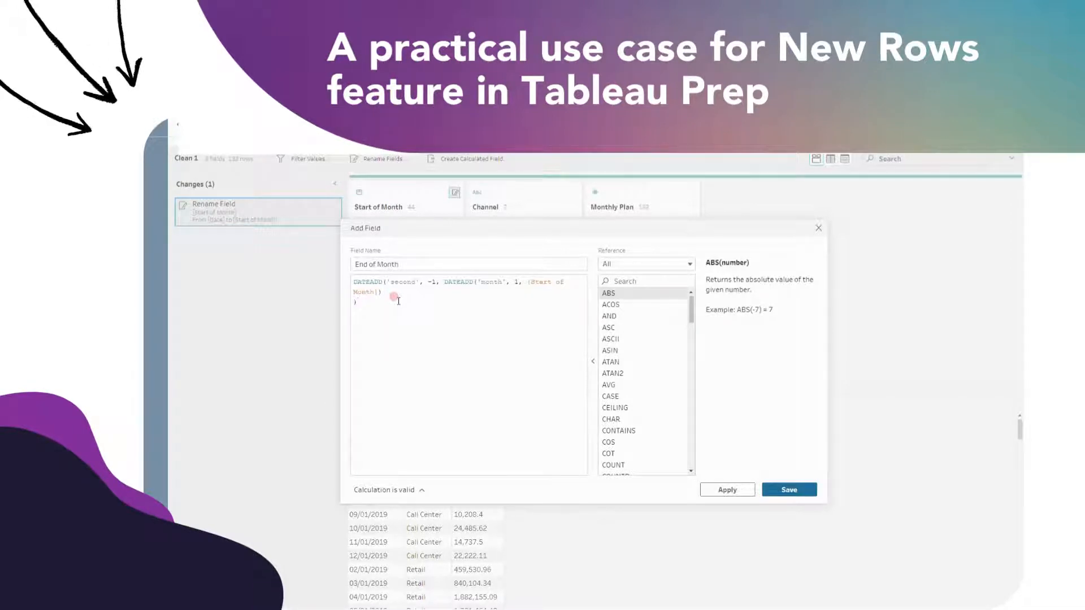
Review the inner month and outer second DATEADD parts of the formula against the dates, and save the End of Month field
left_click(442, 282)
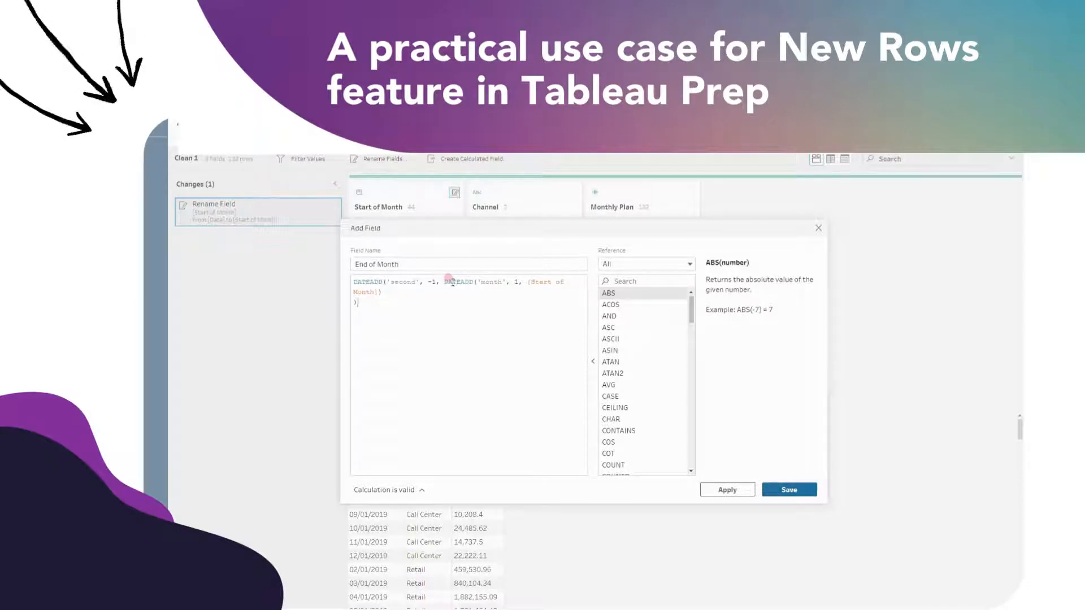
left_click_drag(444, 282, 383, 292)
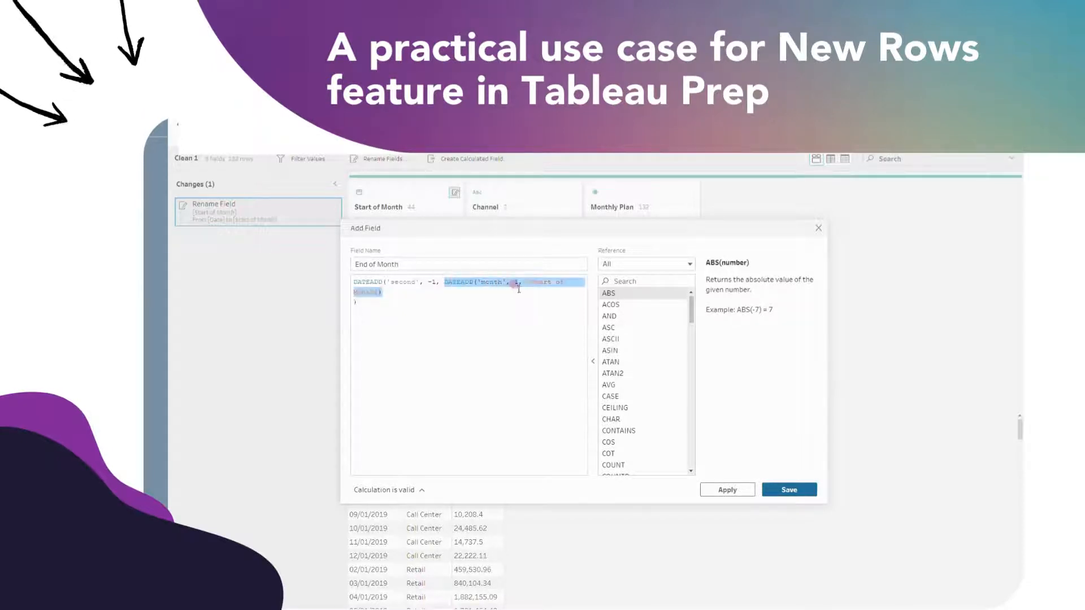
left_click_drag(489, 223, 631, 210)
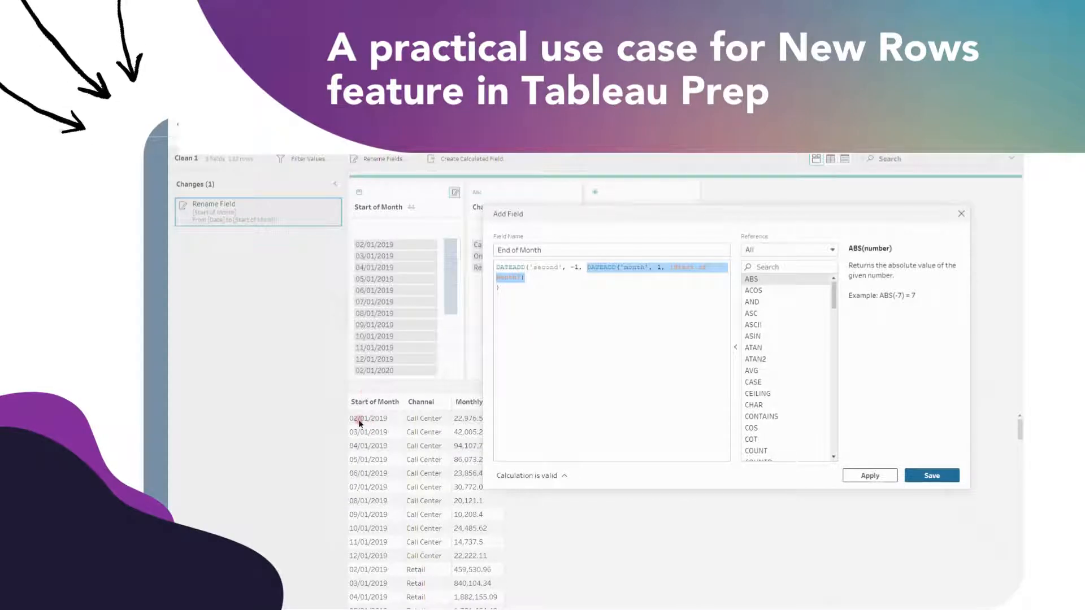
left_click(671, 264)
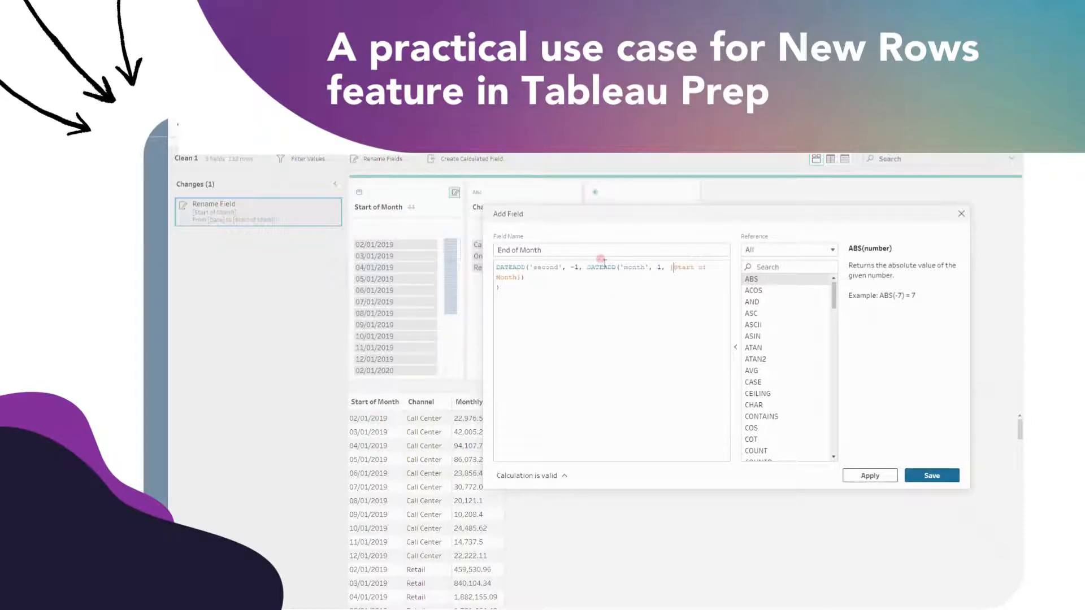
left_click(586, 267)
left_click_drag(587, 269, 665, 268)
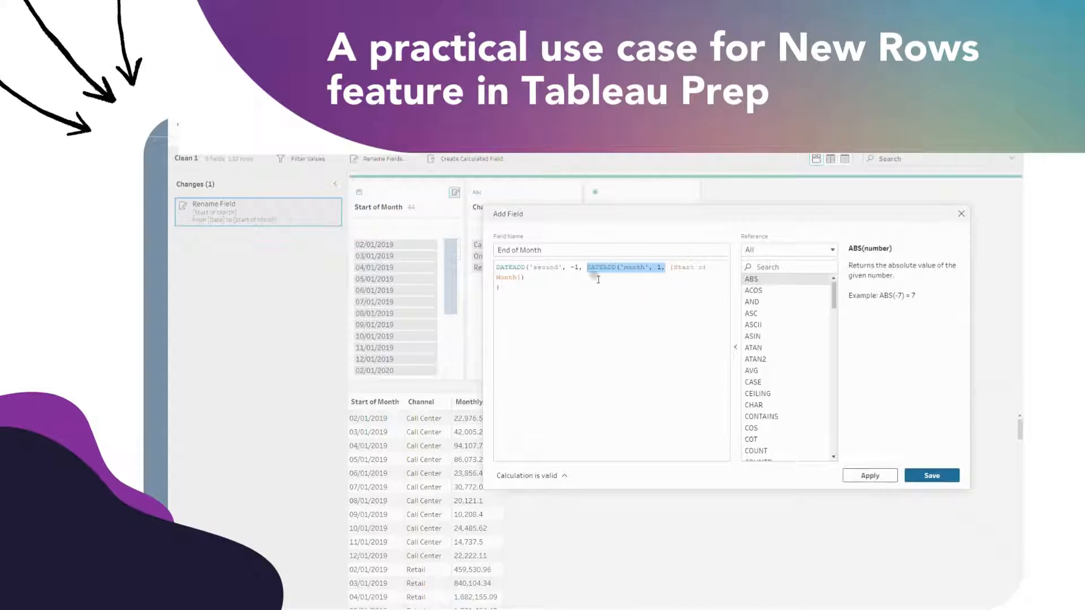
left_click_drag(584, 267, 507, 271)
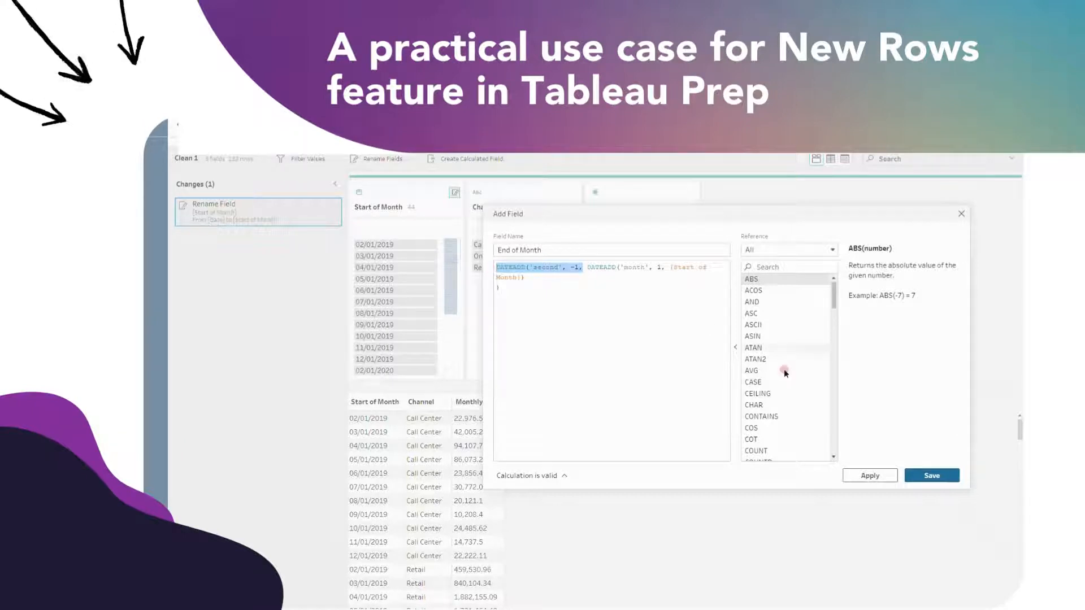
left_click(930, 476)
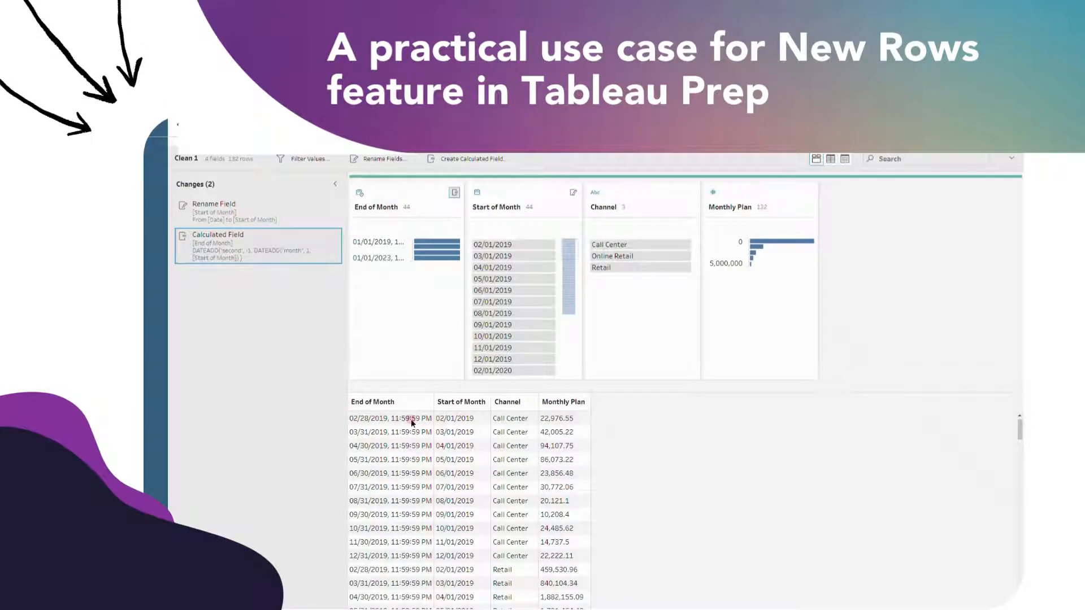
Change the End of Month field's data type to Date and sort its values A to Z
left_click(358, 194)
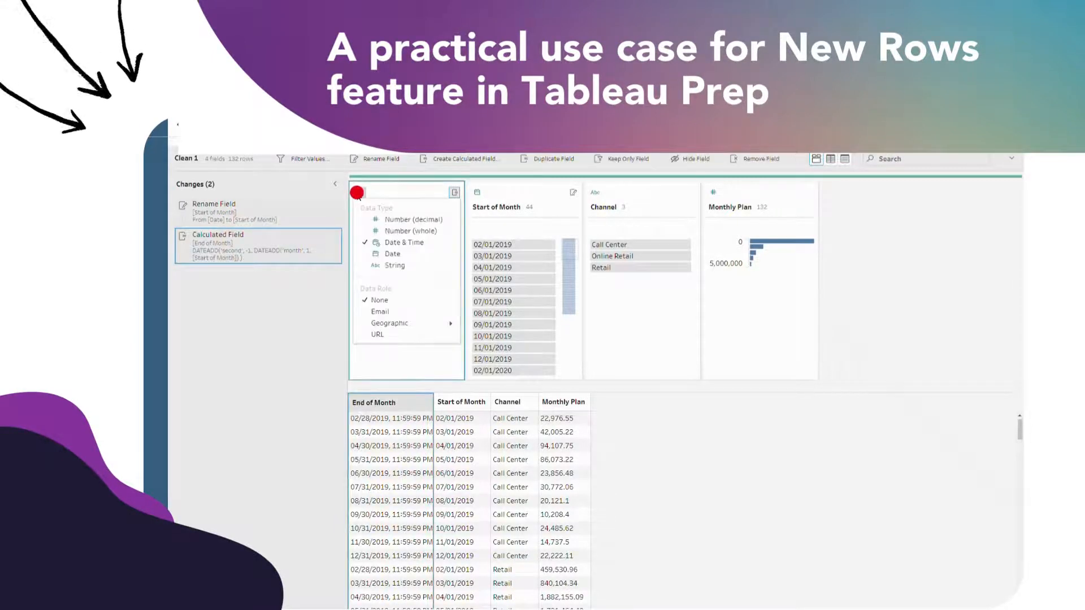
left_click(395, 255)
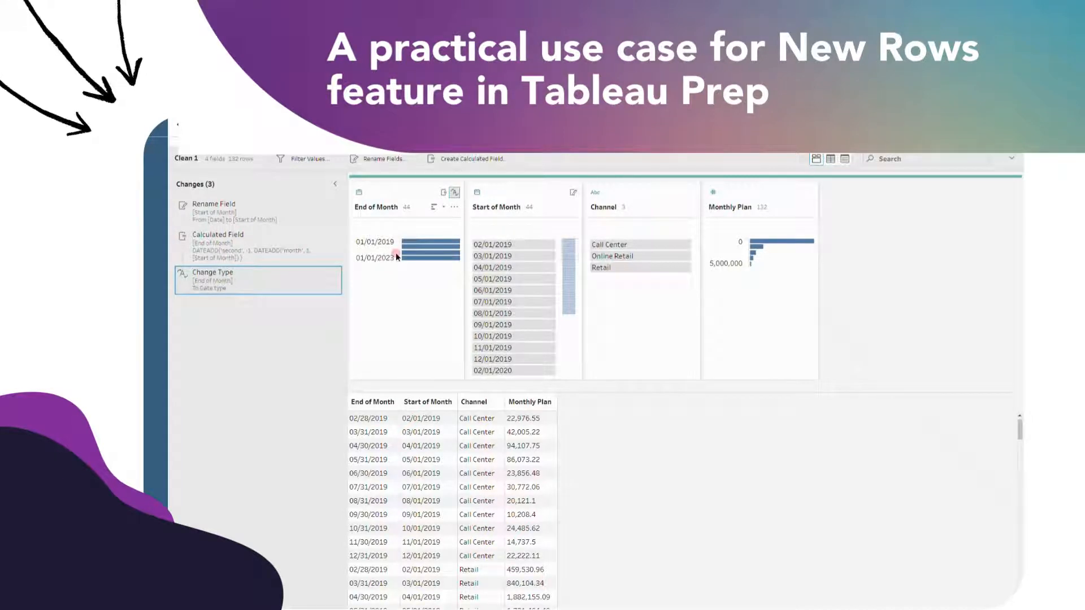
left_click(443, 207)
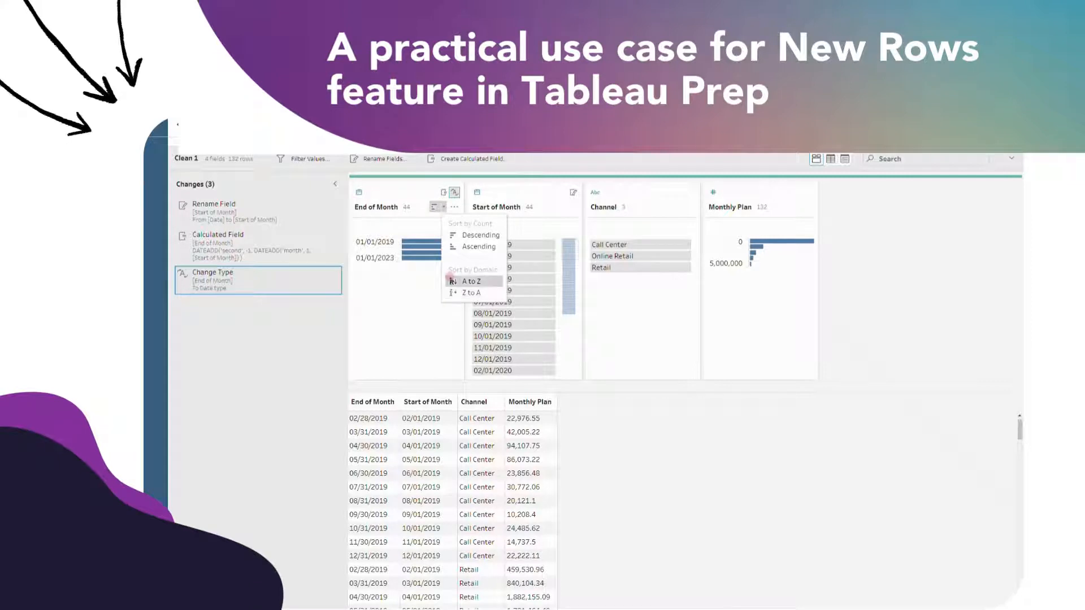
left_click(451, 282)
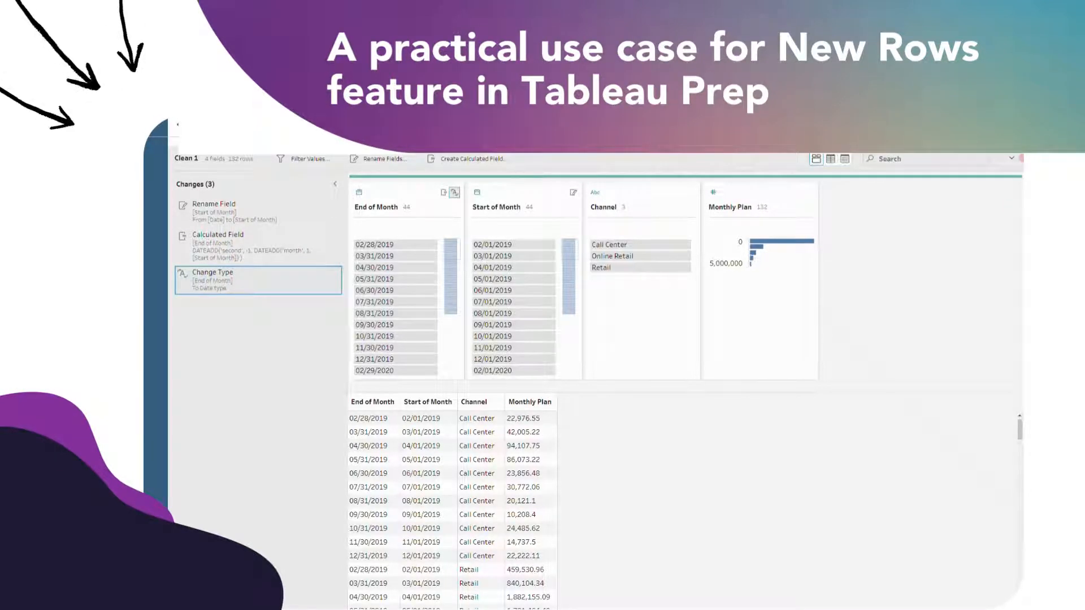
Start a new calculated field named Days/Month
left_click(470, 158)
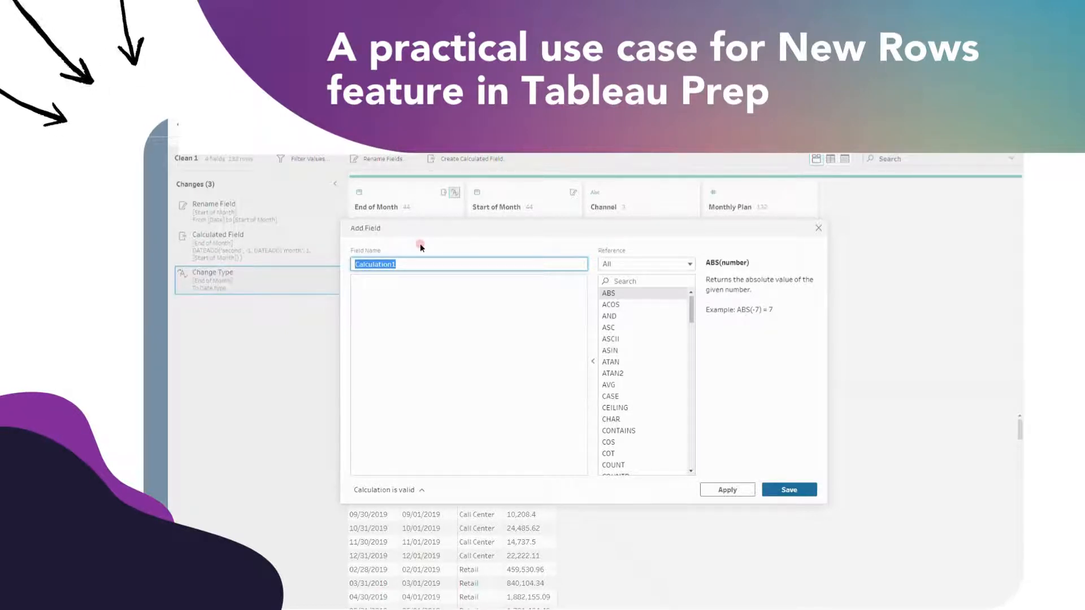
type("D")
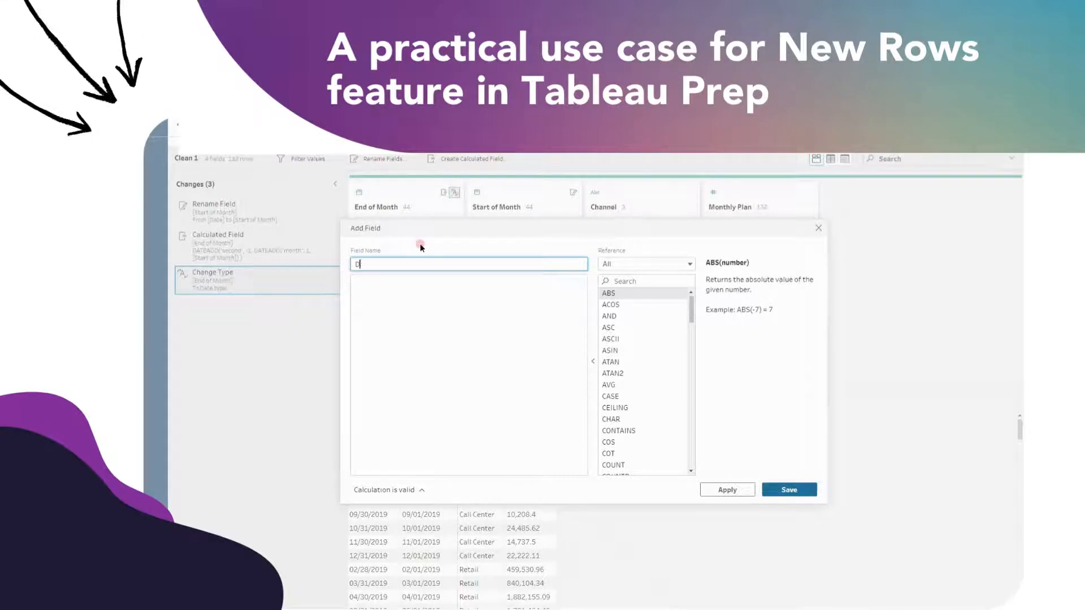
type("ays/Month")
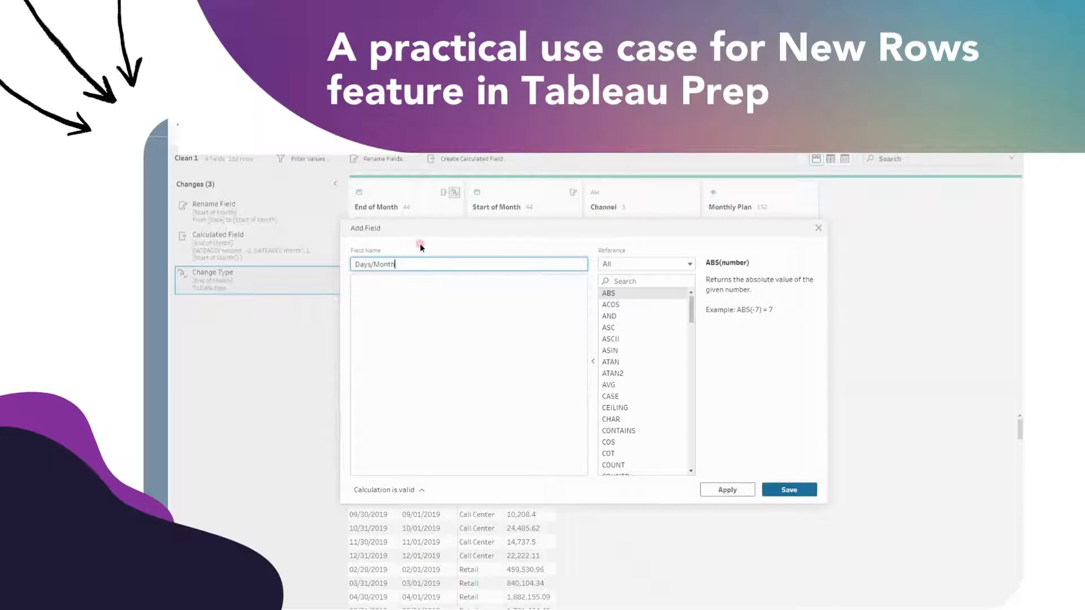
left_click(383, 293)
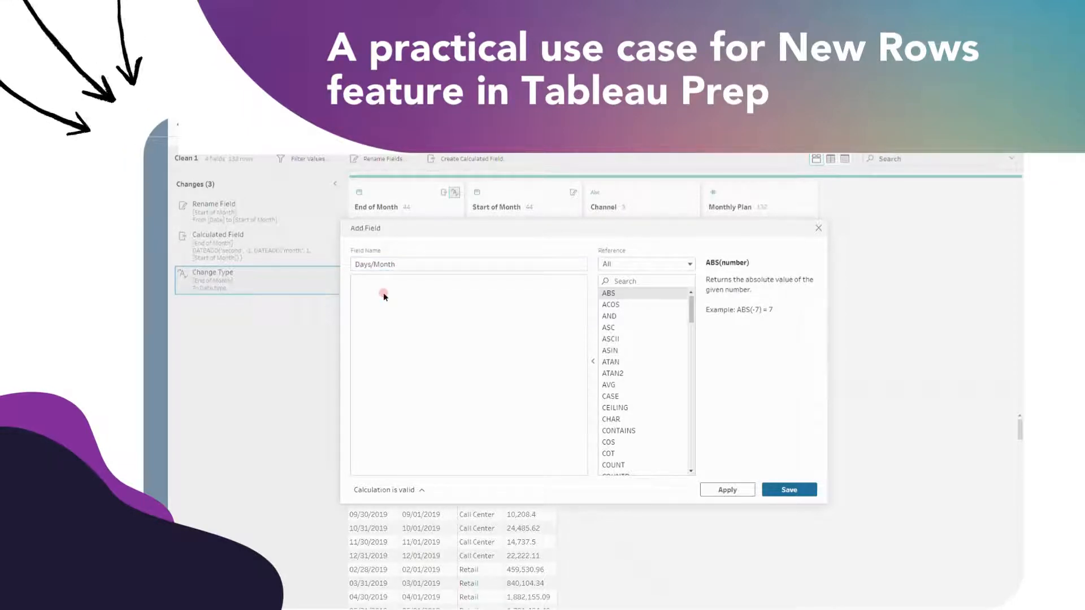
Begin the Days/Month formula with DATEDIFF, using 'day' as the date part and [Start of Month] as the start date
type("date")
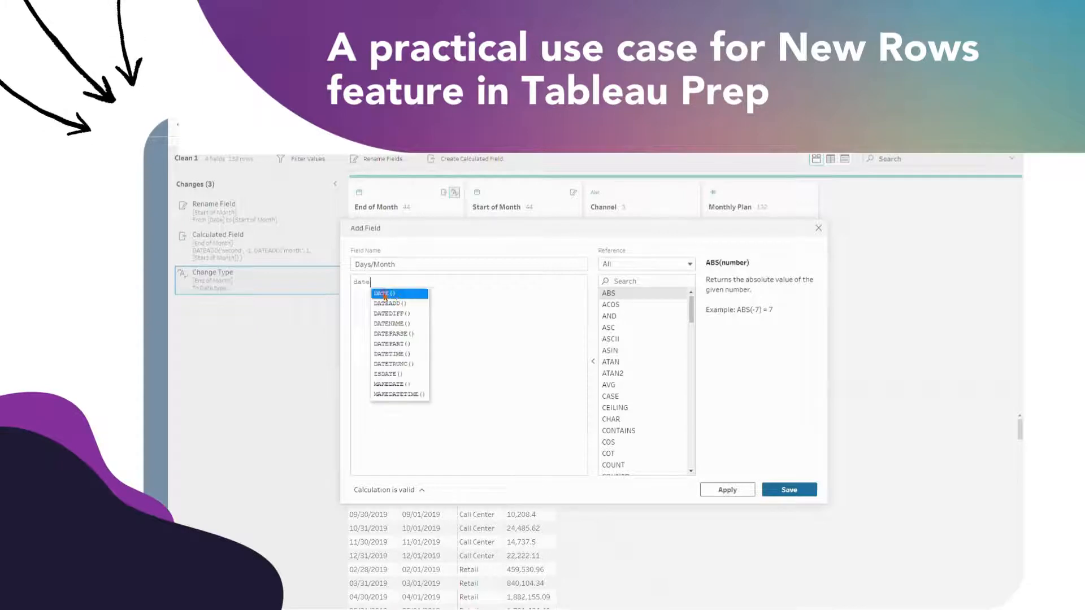
left_click(400, 314)
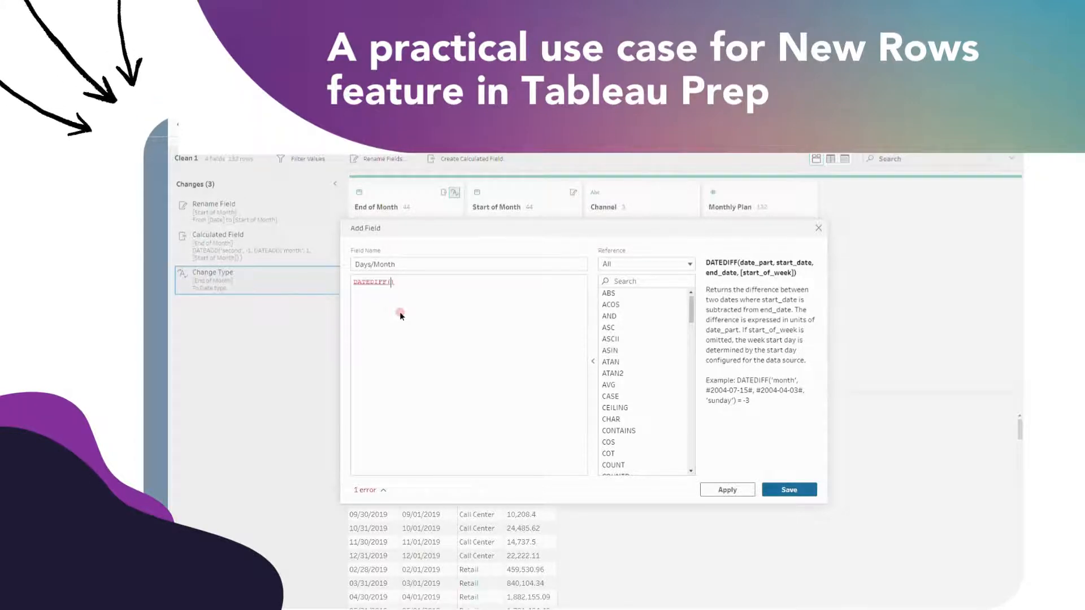
type("'day")
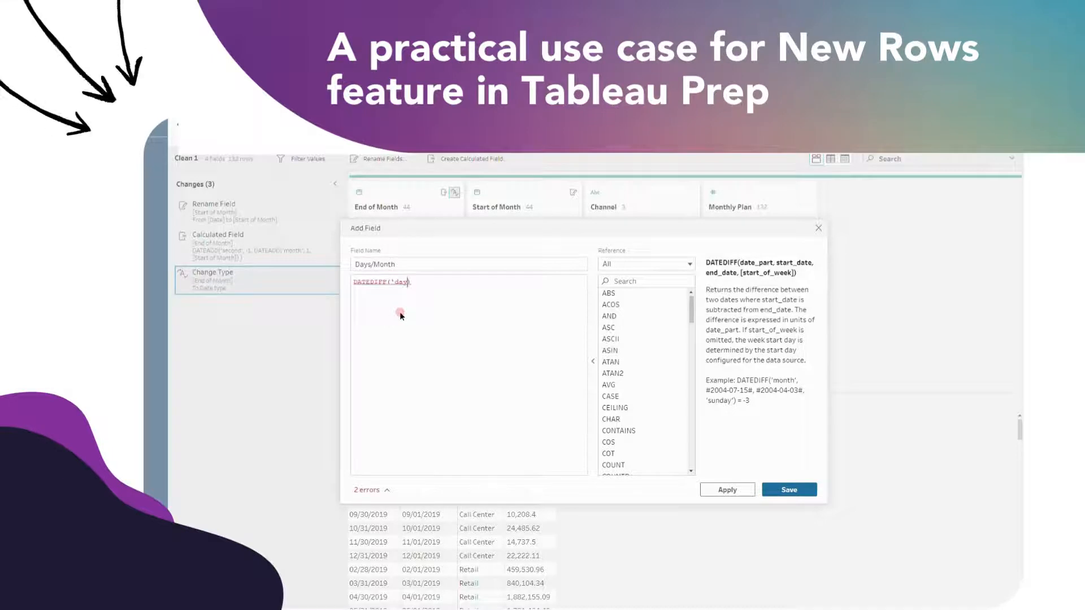
type("'")
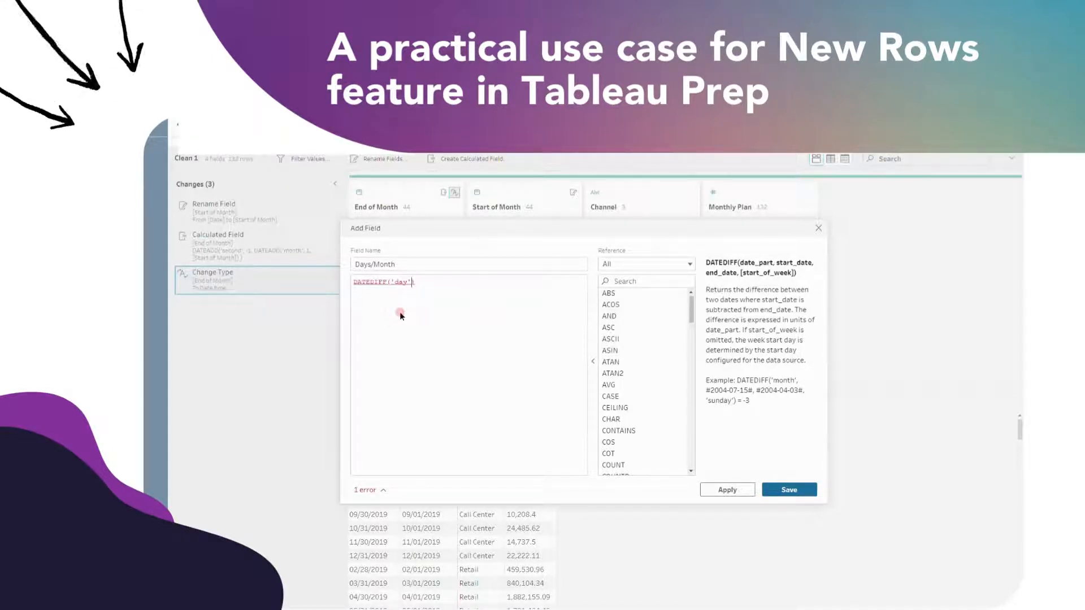
type(", ")
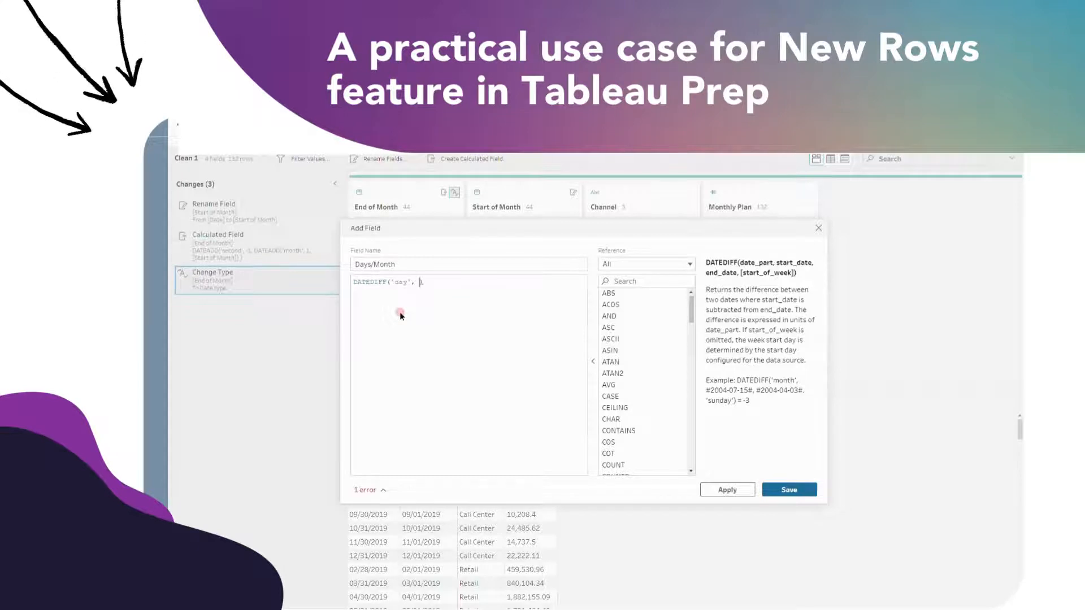
type("st")
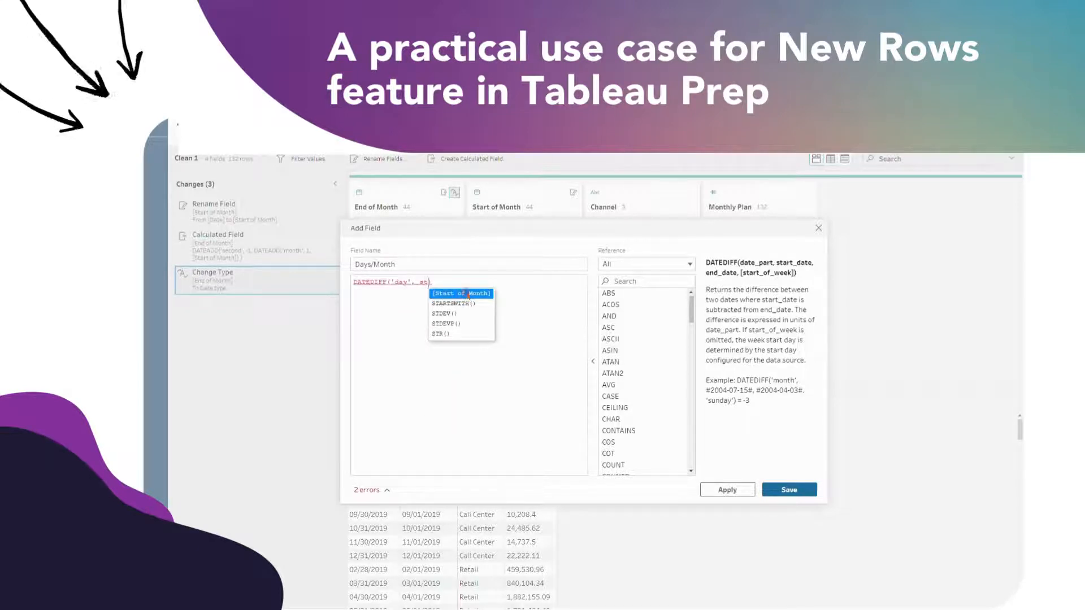
left_click(467, 293)
Complete the DATEDIFF with [End of Month] as the end date, add +1 after it, and save the Days/Month field
type(", en")
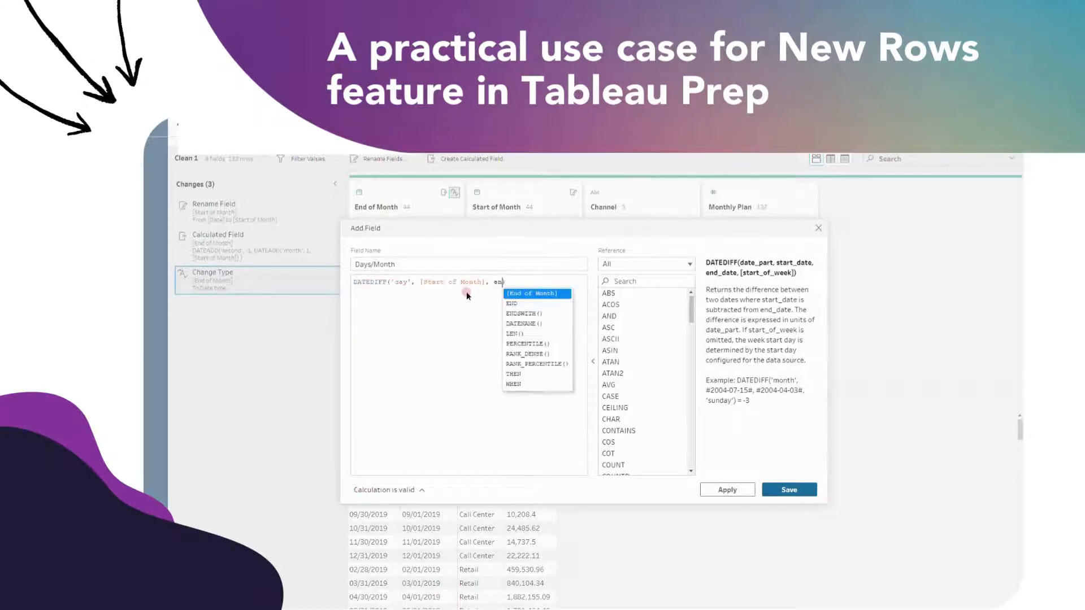
type("d")
left_click(520, 293)
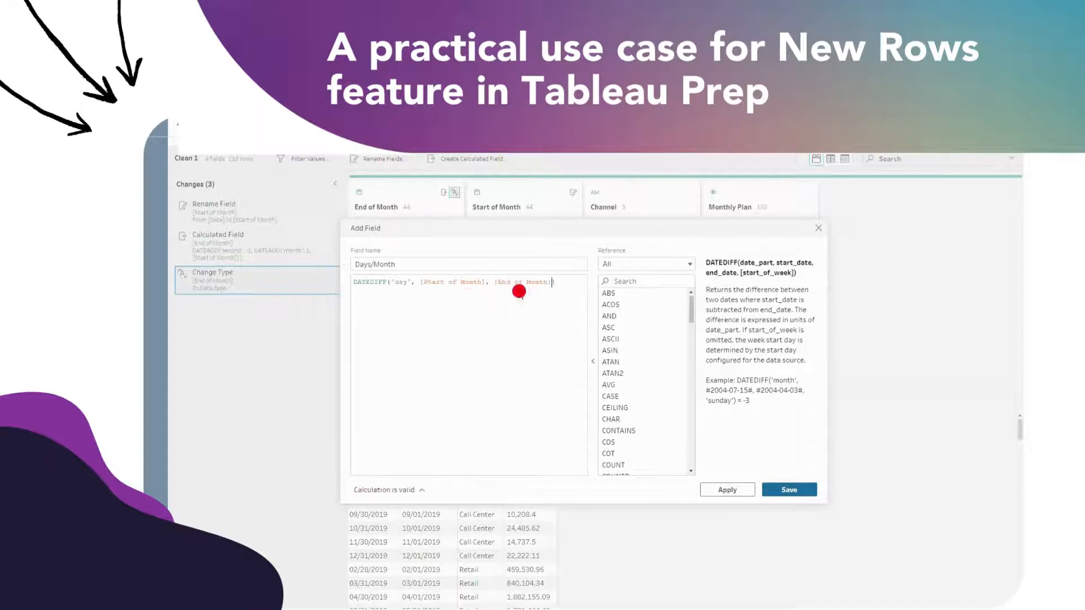
left_click(558, 280)
type(")")
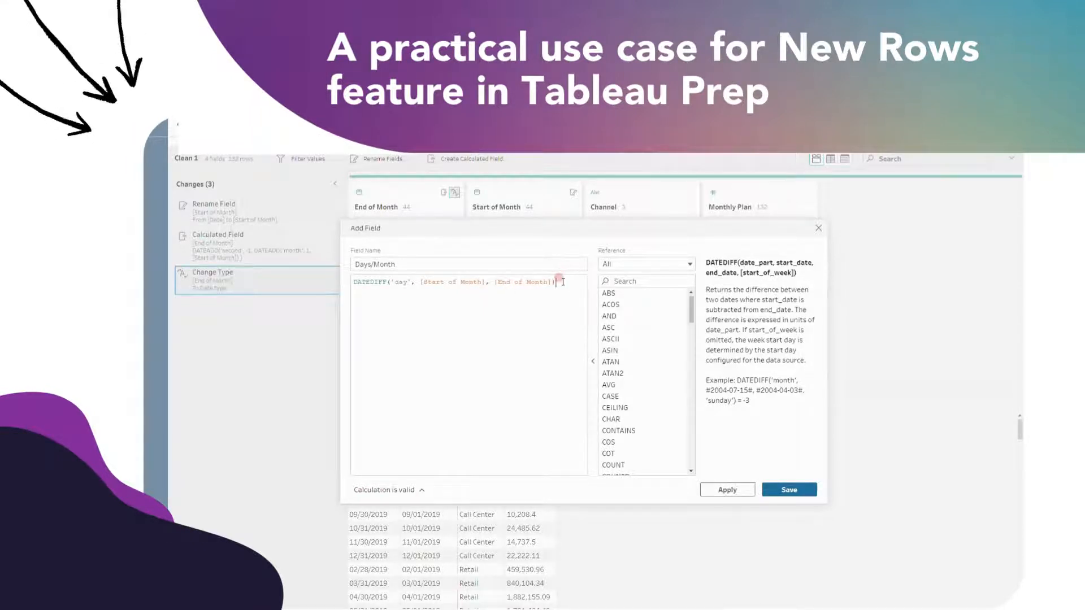
type("+1")
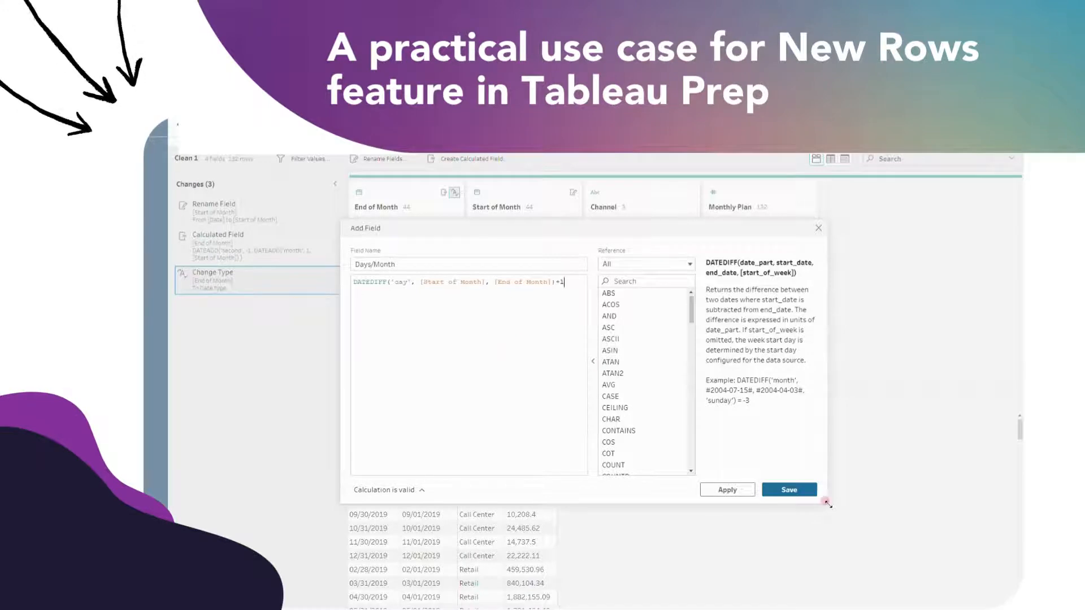
left_click(785, 490)
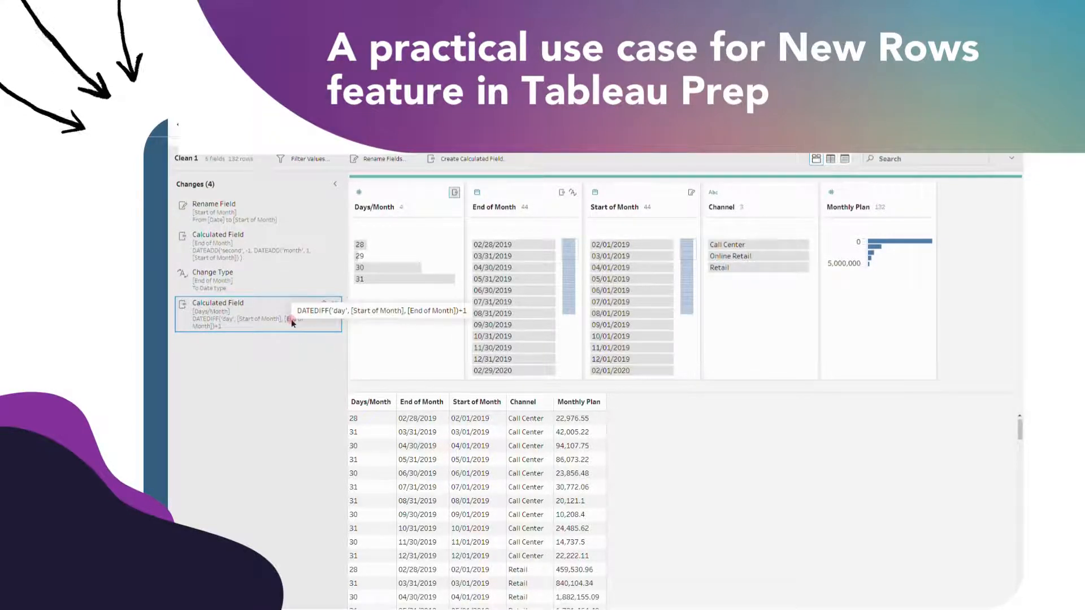
Create and save a calculated field named Daily Plan with the formula [Monthly Plan]/[Days/Month]
left_click(467, 160)
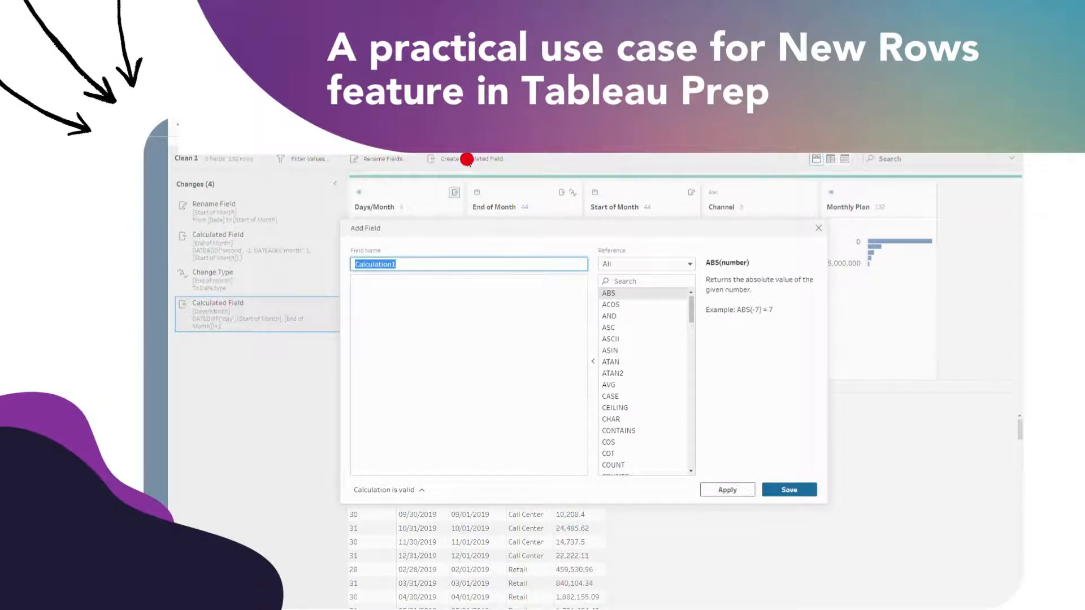
type("Daily Pla")
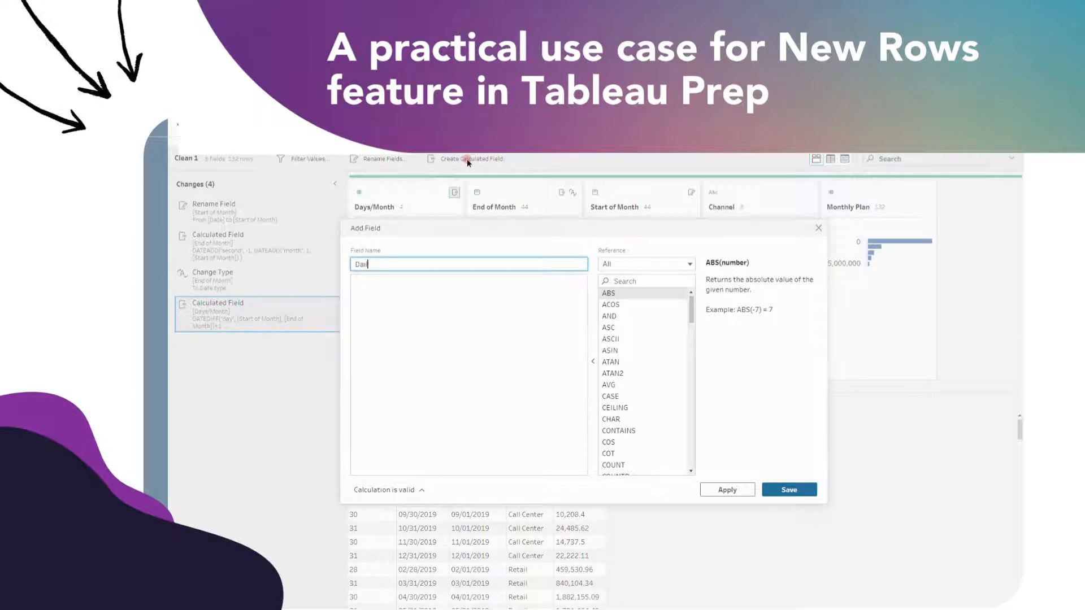
type("n")
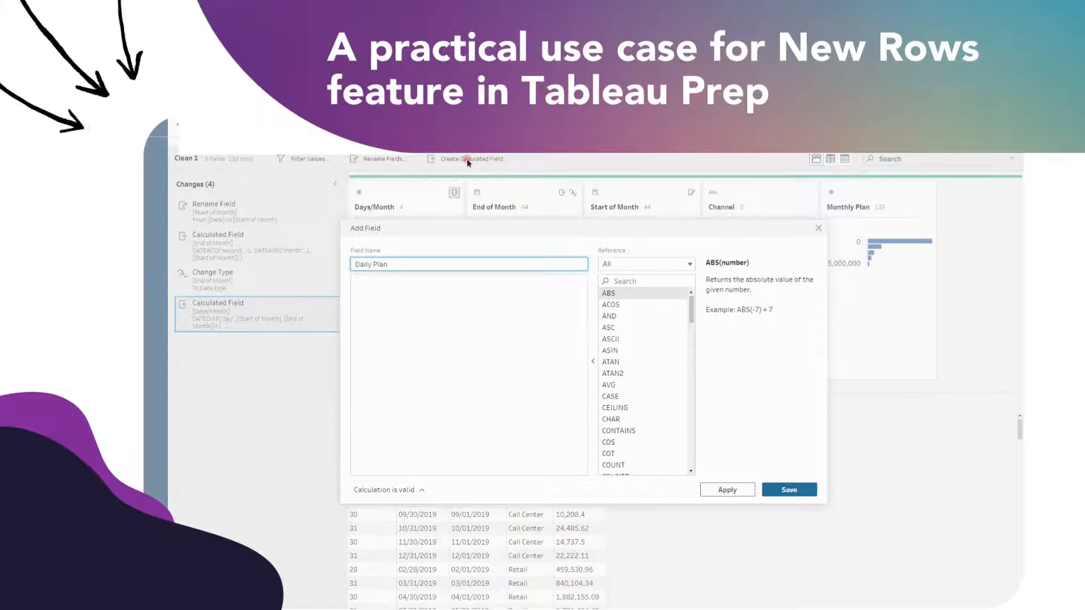
left_click(380, 293)
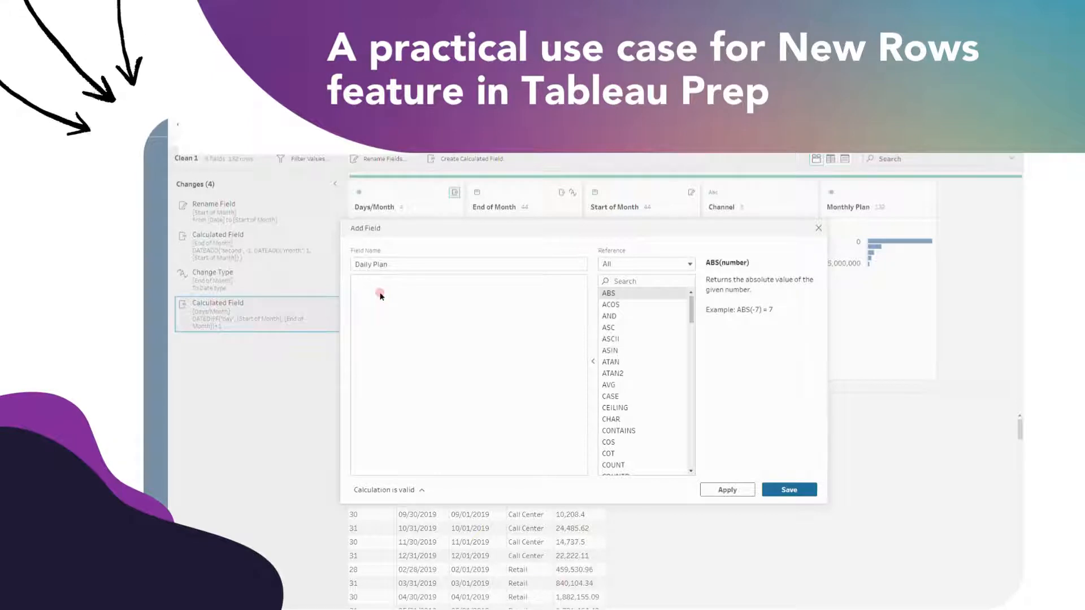
type("mon")
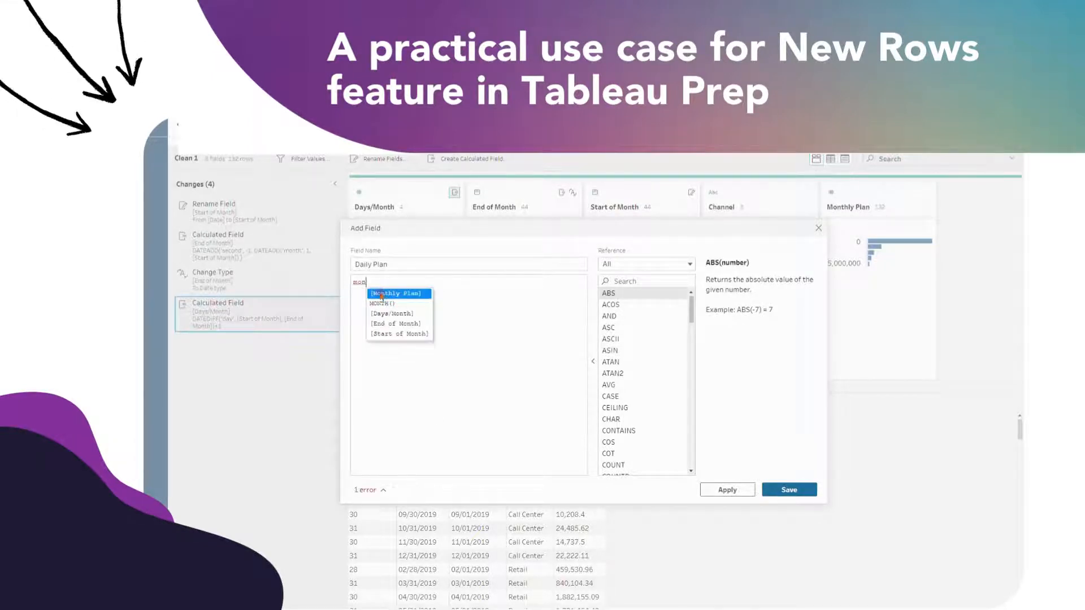
left_click(379, 293)
type("/")
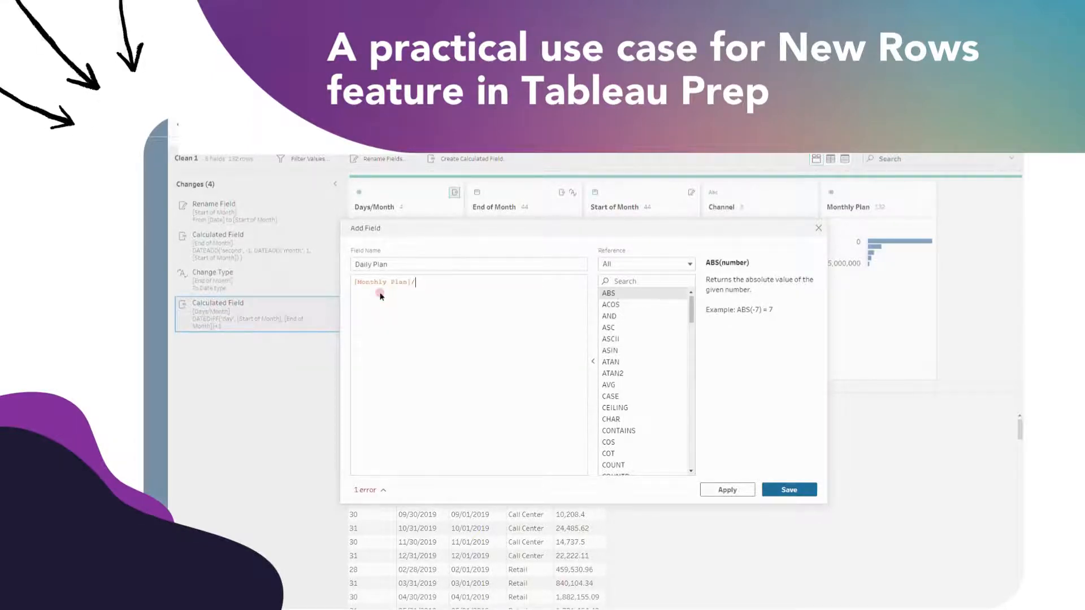
type("day")
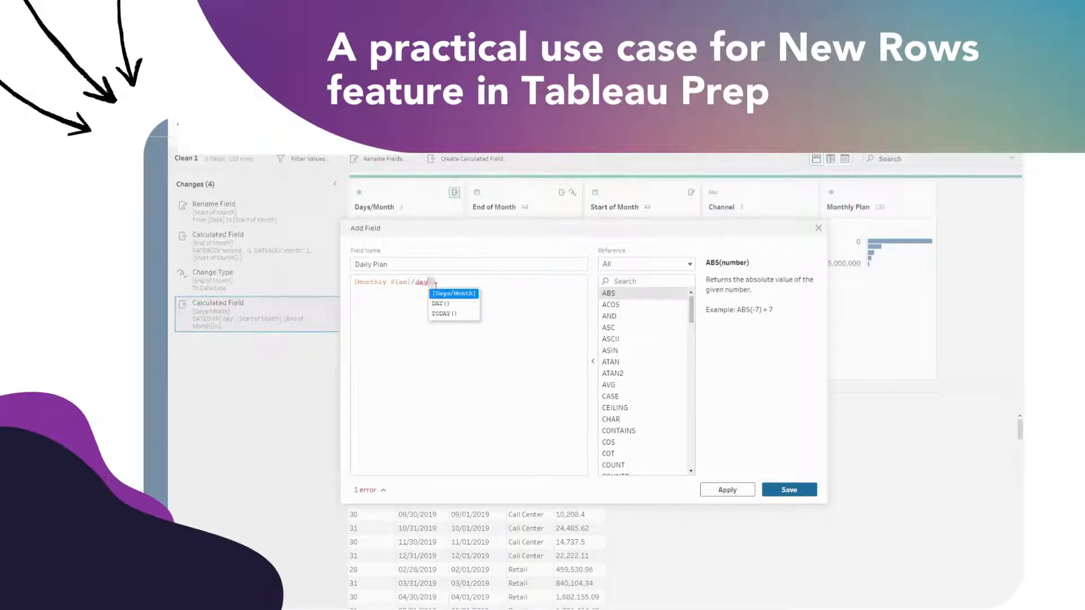
left_click(449, 296)
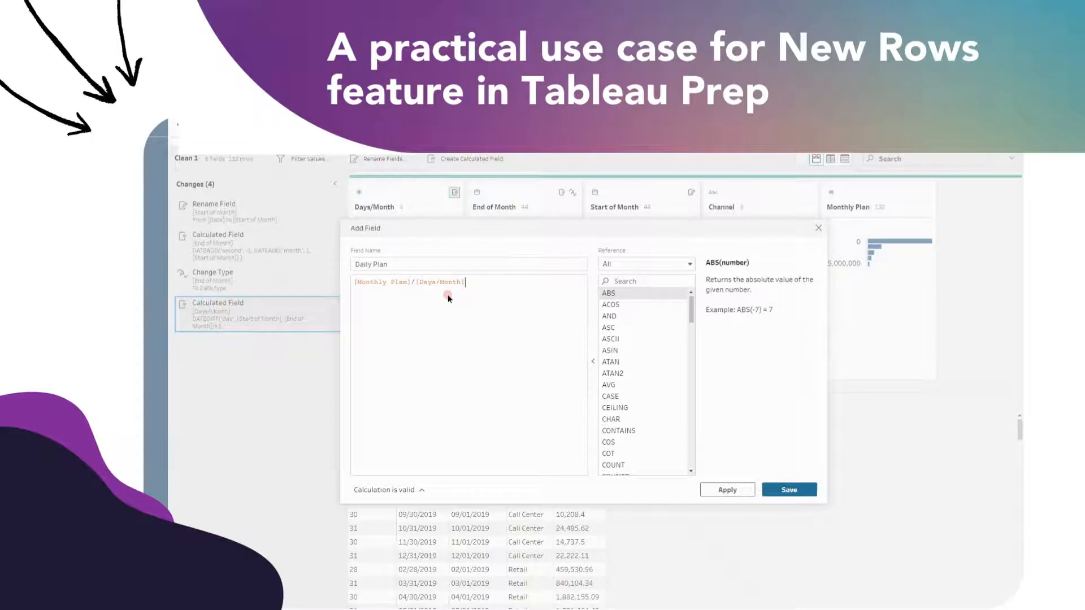
left_click(788, 490)
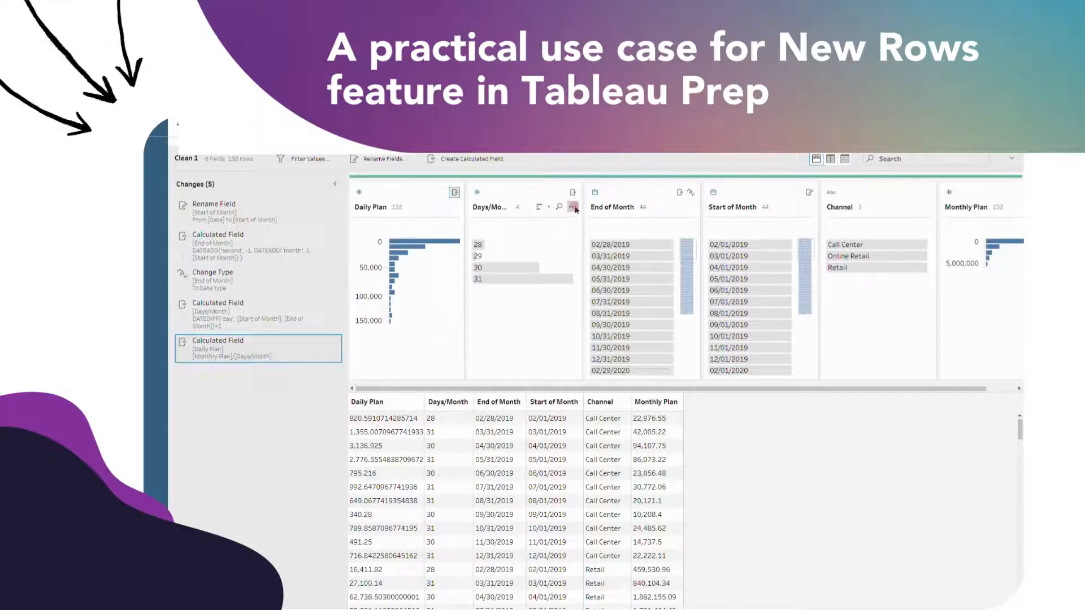
Remove the Days/Month and Monthly Plan fields from the Clean 1 step
left_click(574, 207)
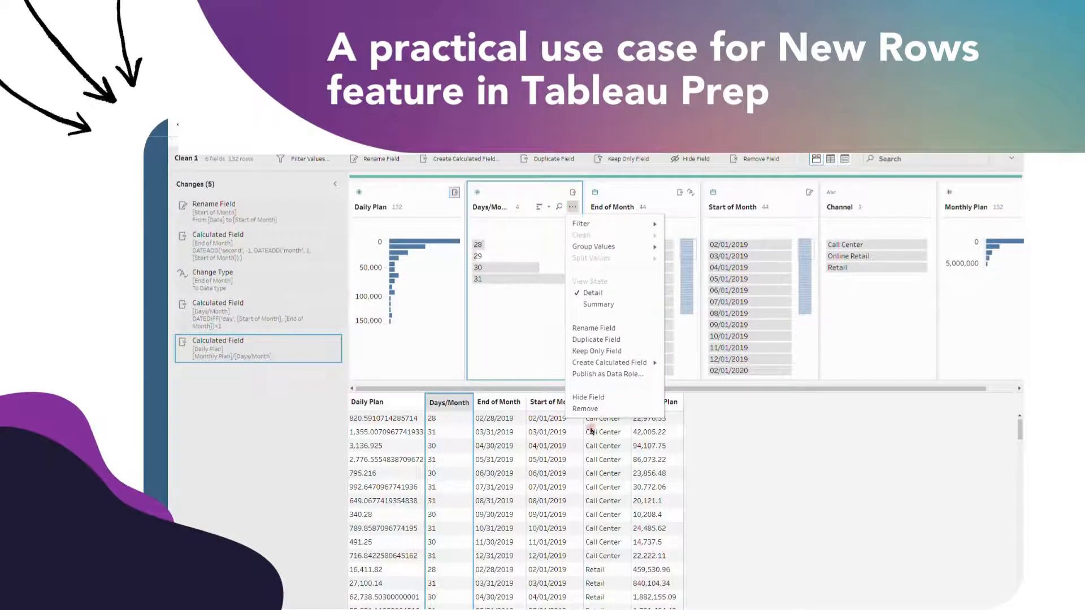
left_click(586, 409)
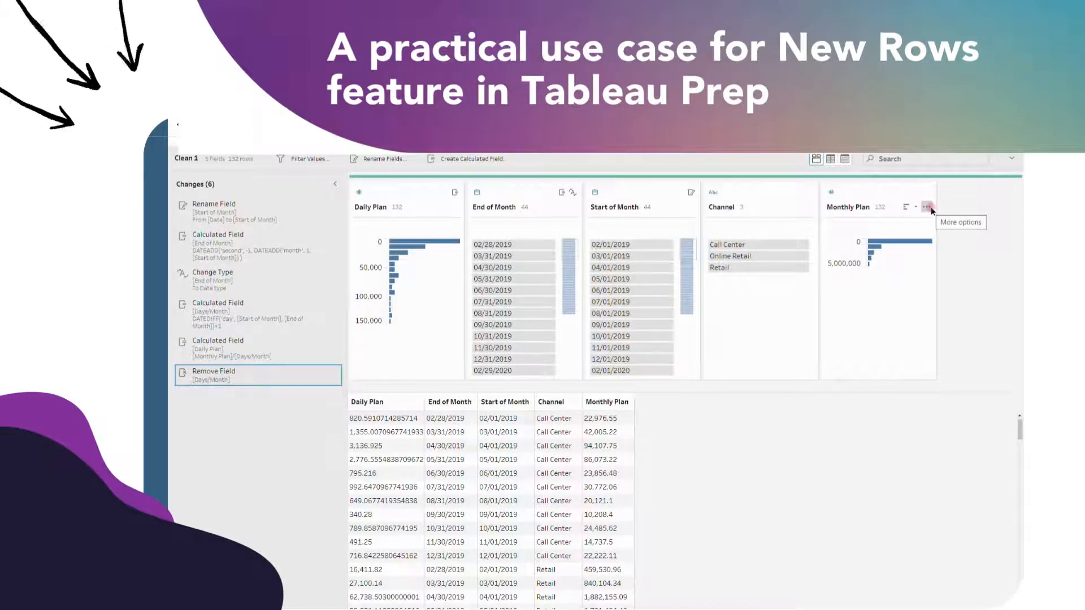
left_click(927, 206)
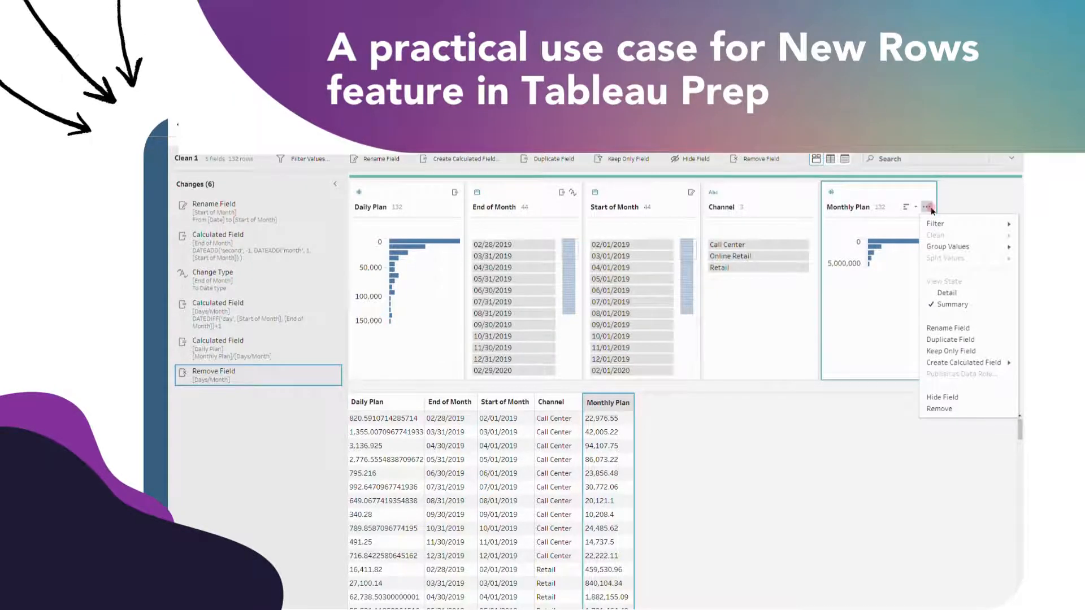
left_click(949, 408)
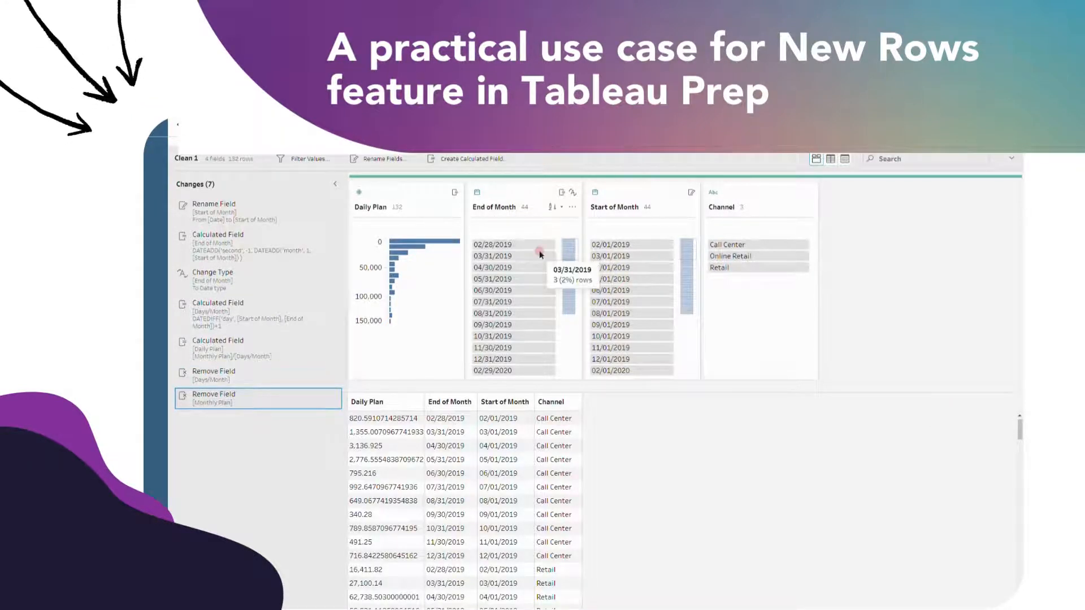
Reorder the columns so Daily Plan comes last, after Channel, and Start of Month comes first, before End of Month
left_click(391, 403)
left_click_drag(391, 403, 576, 404)
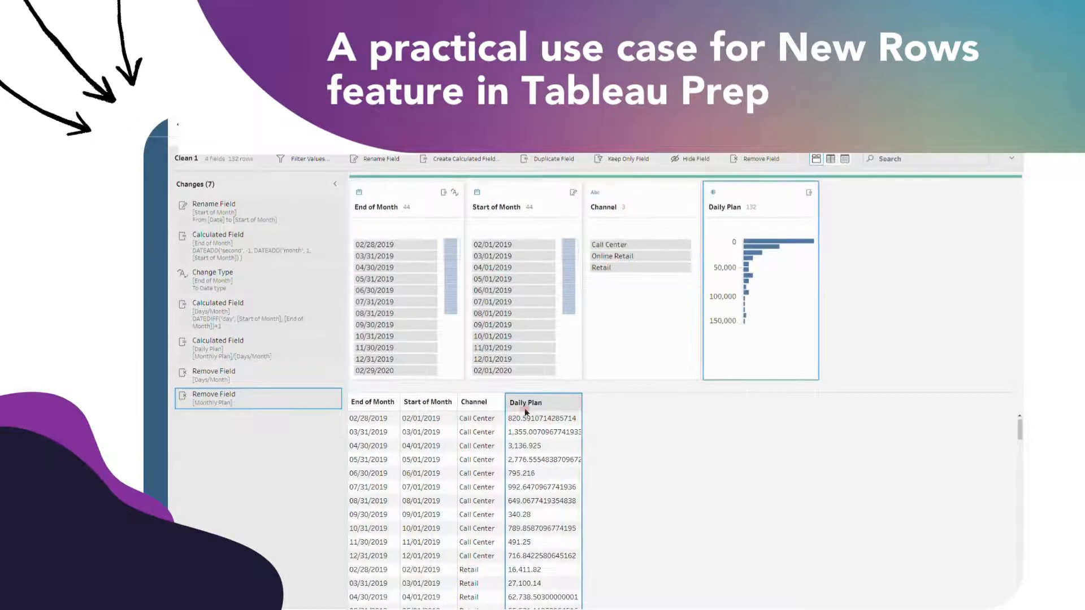
left_click(418, 402)
left_click_drag(418, 403, 360, 405)
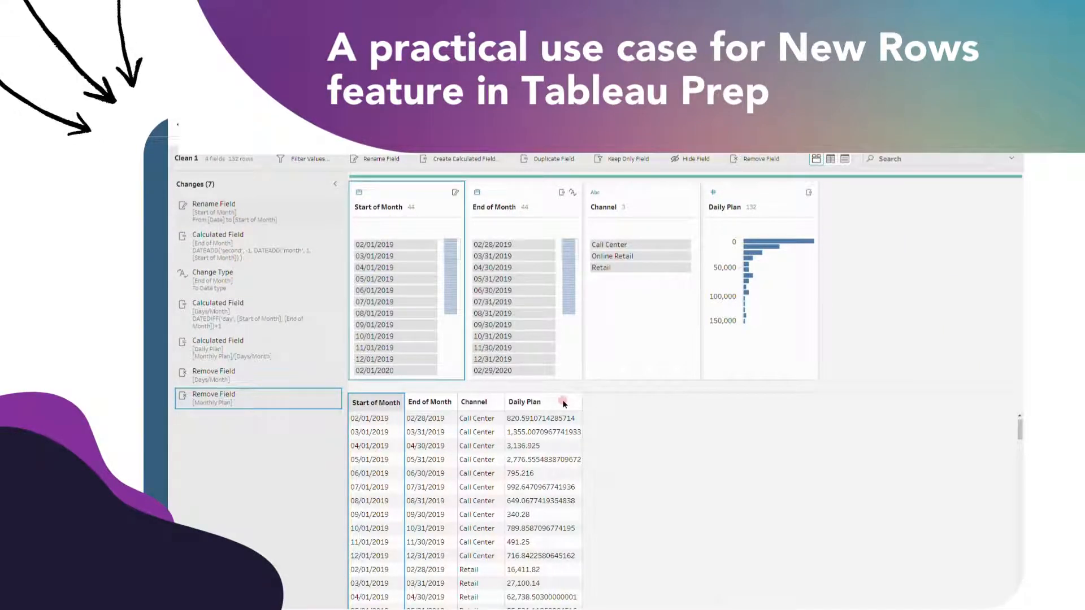
Filter the Channel field to keep only Call Center, and return to the full flow view
right_click(632, 249)
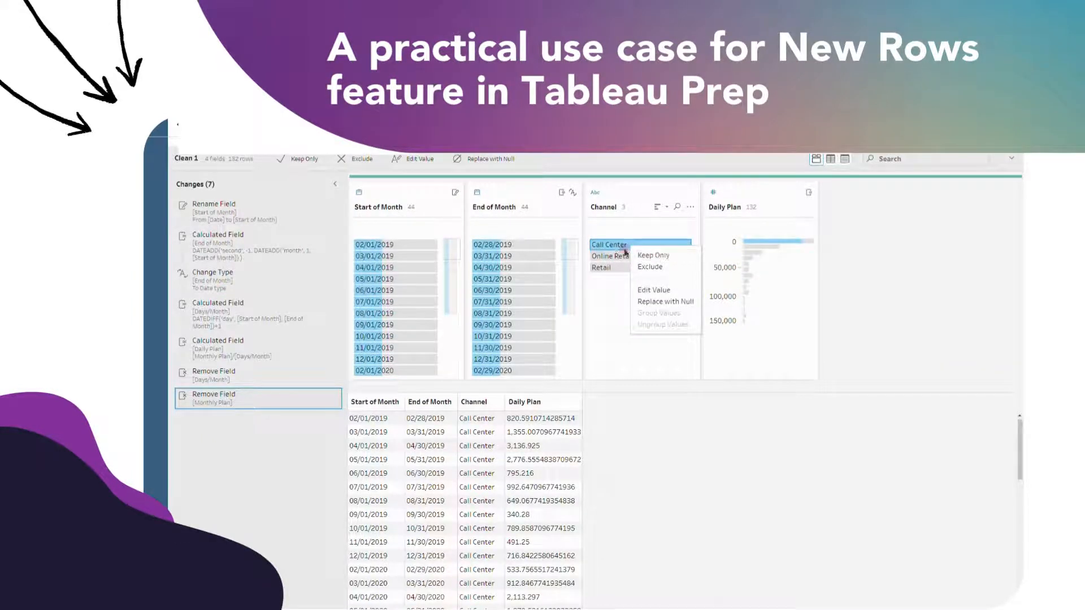
left_click(656, 256)
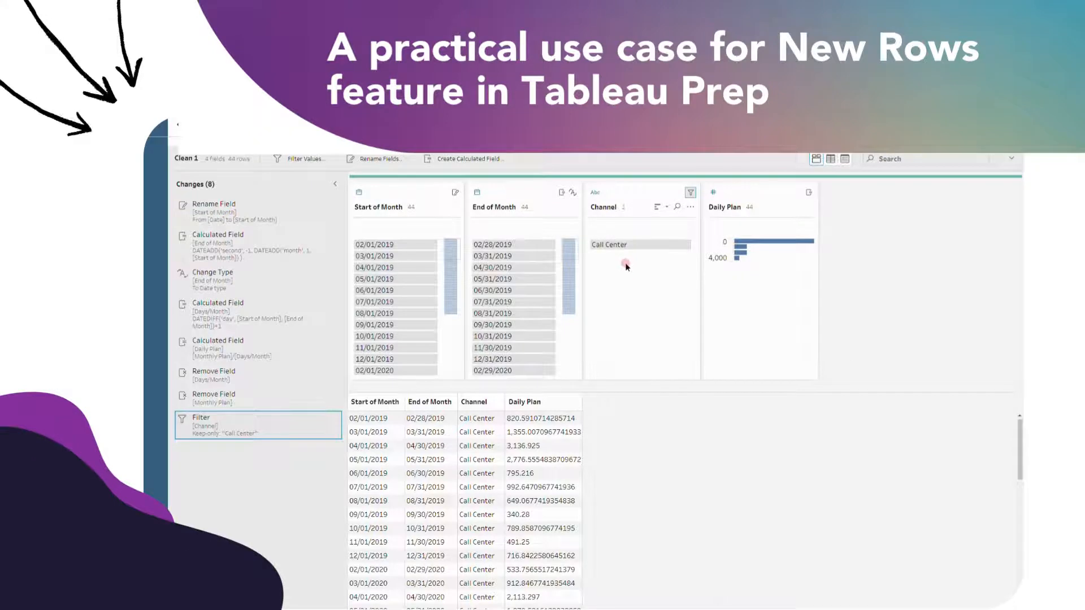
left_click(1012, 158)
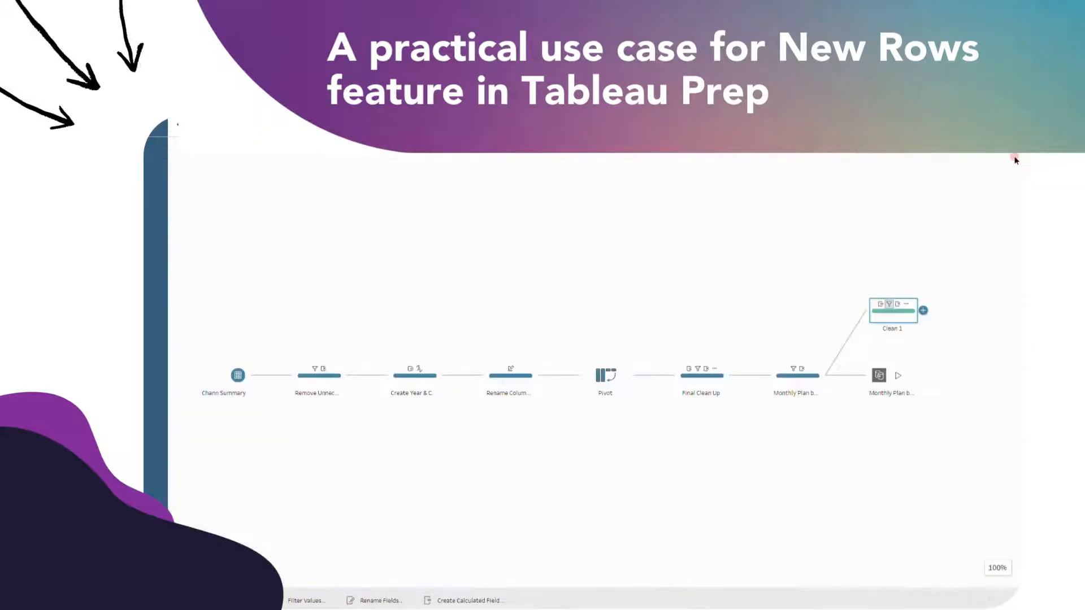
right_click(896, 319)
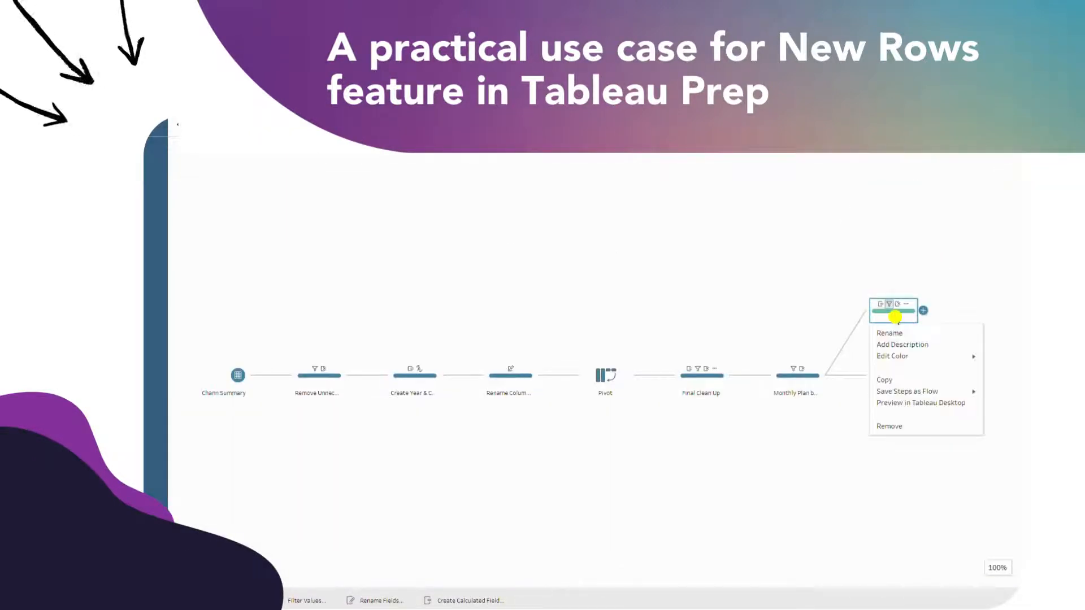
left_click(898, 380)
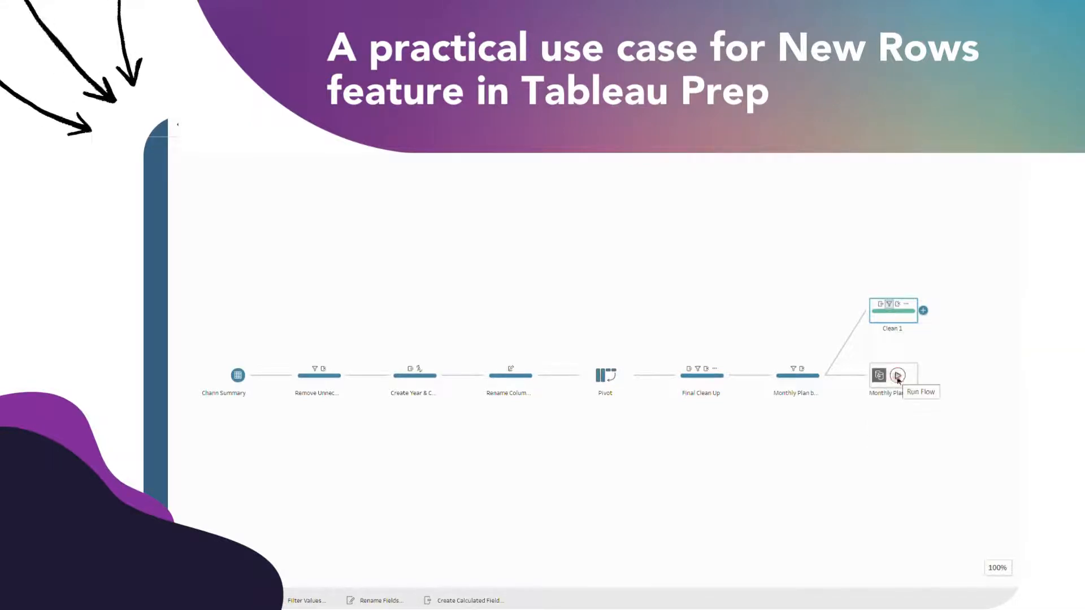
right_click(814, 269)
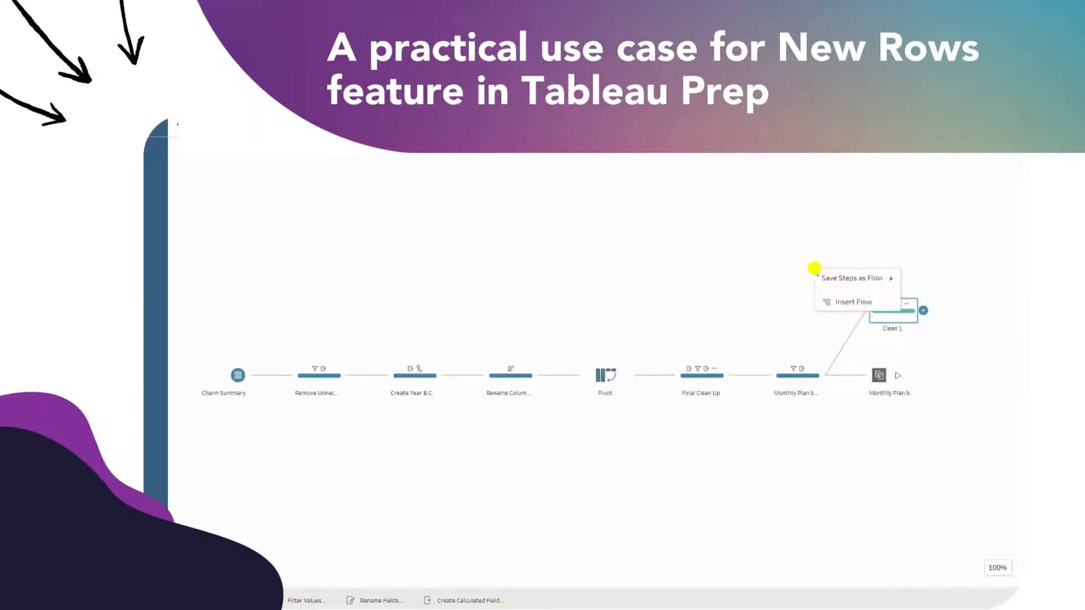
left_click(799, 252)
right_click(798, 253)
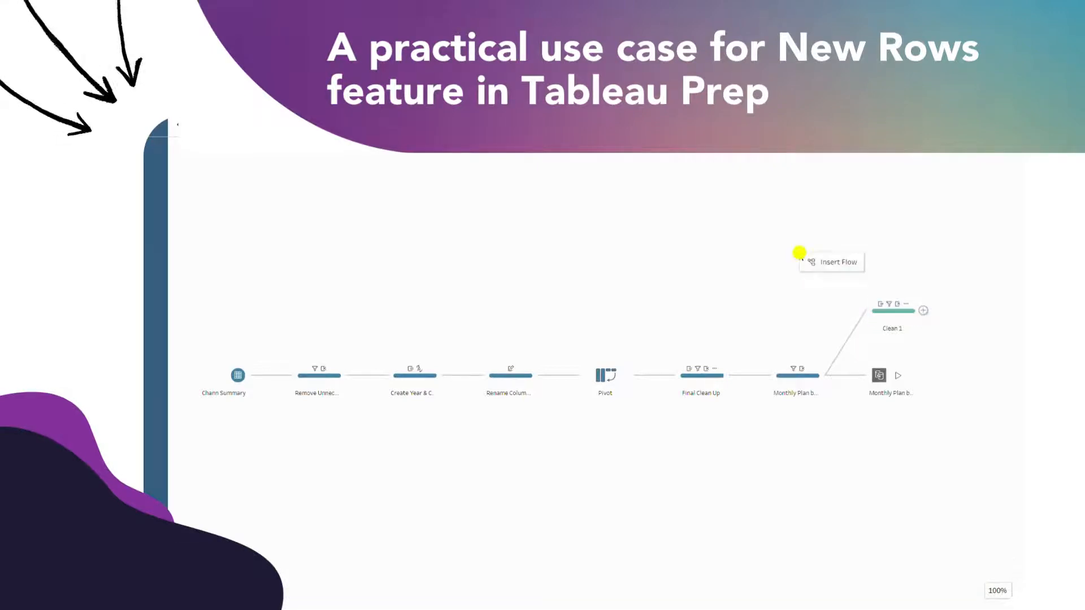
Copy the Clean 1 step and paste the duplicate onto an empty area of the flow canvas
left_click(884, 312)
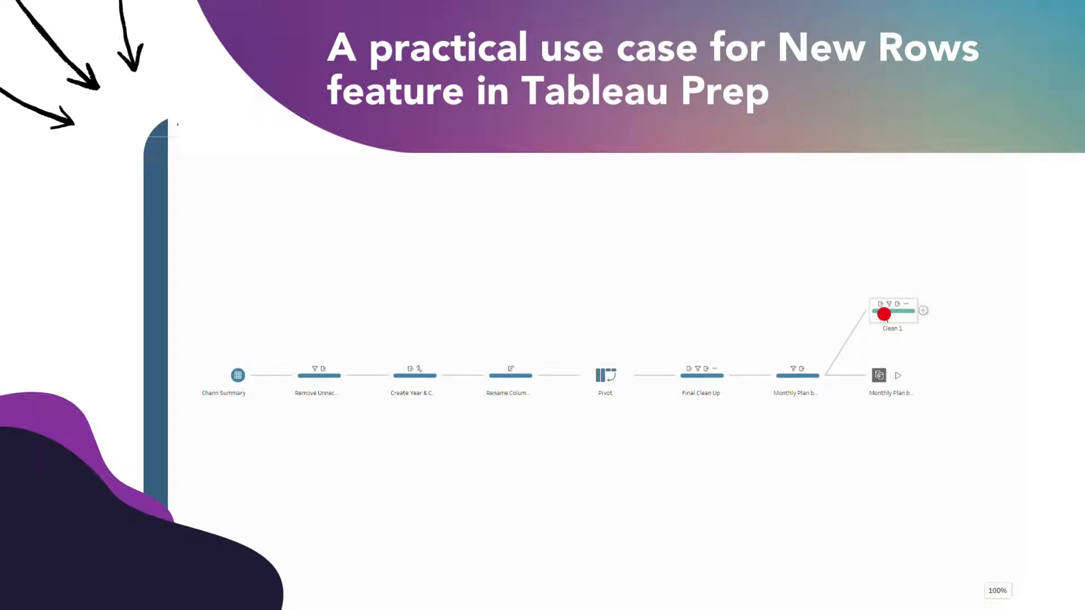
right_click(885, 313)
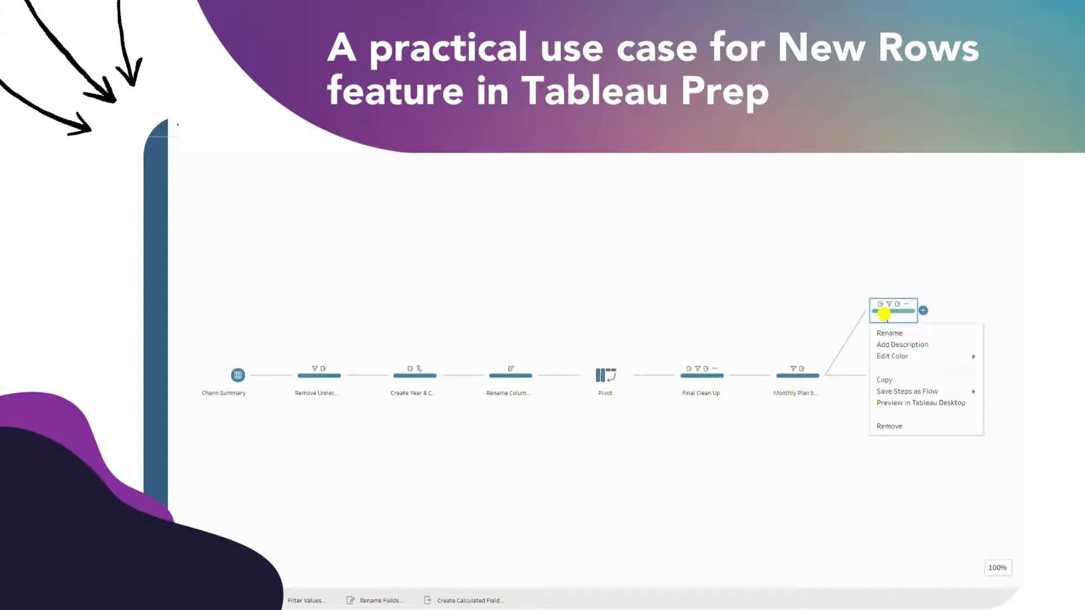
left_click(898, 378)
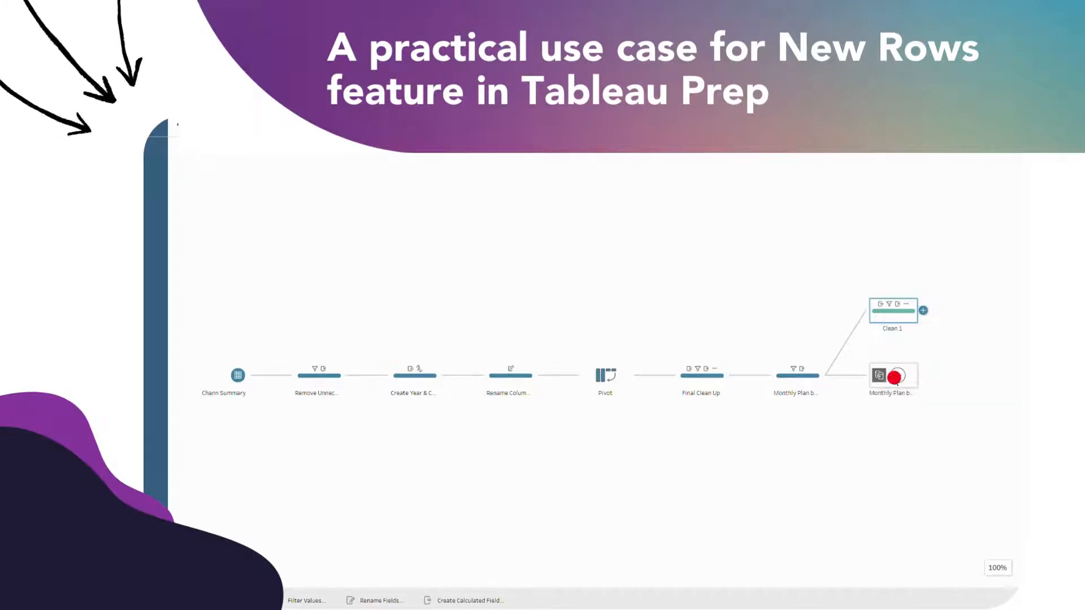
left_click(792, 241)
right_click(793, 242)
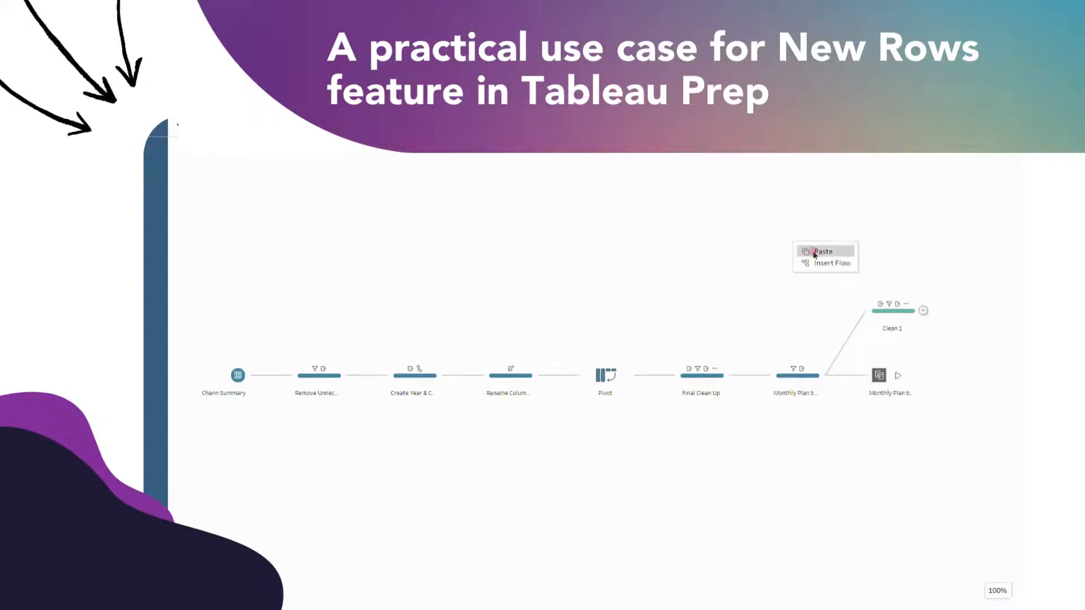
left_click(813, 250)
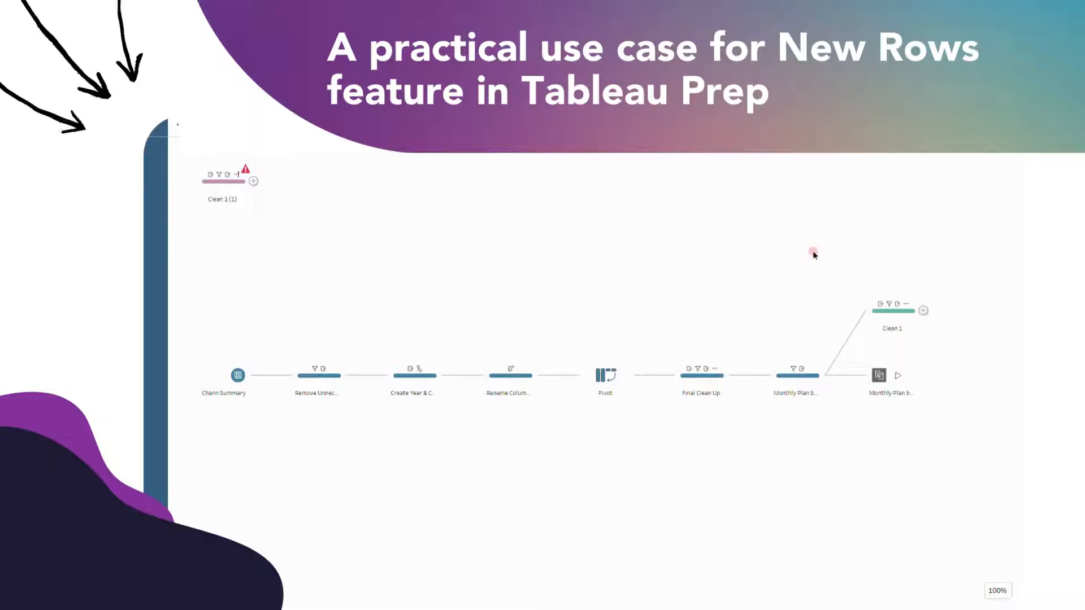